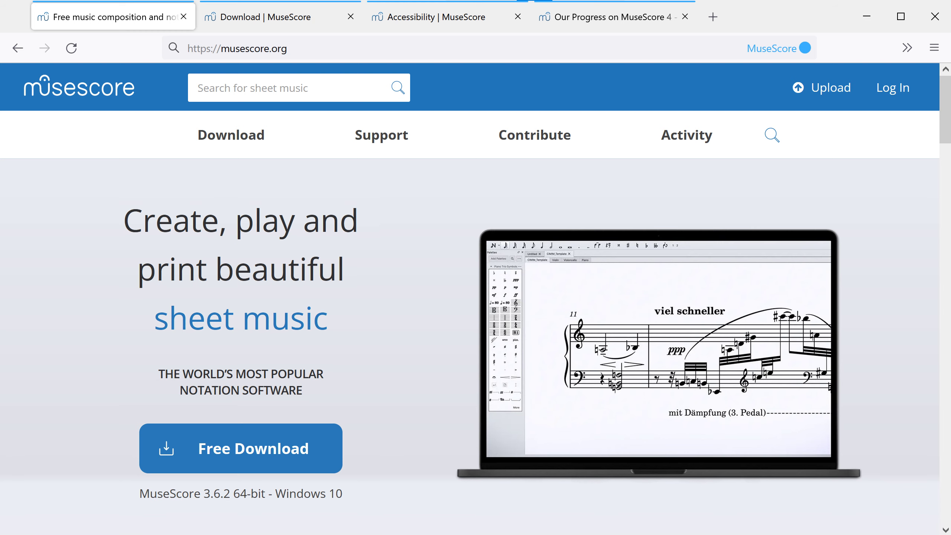
Look through the MuseScore download, accessibility and MuseScore 4 news pages already open in the browser
key(ctrl+Tab)
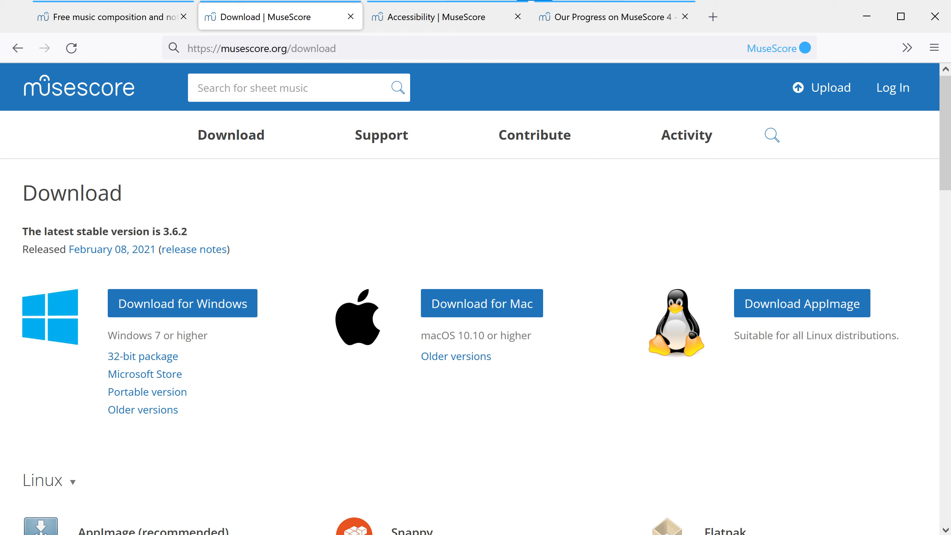
key(ctrl+Tab)
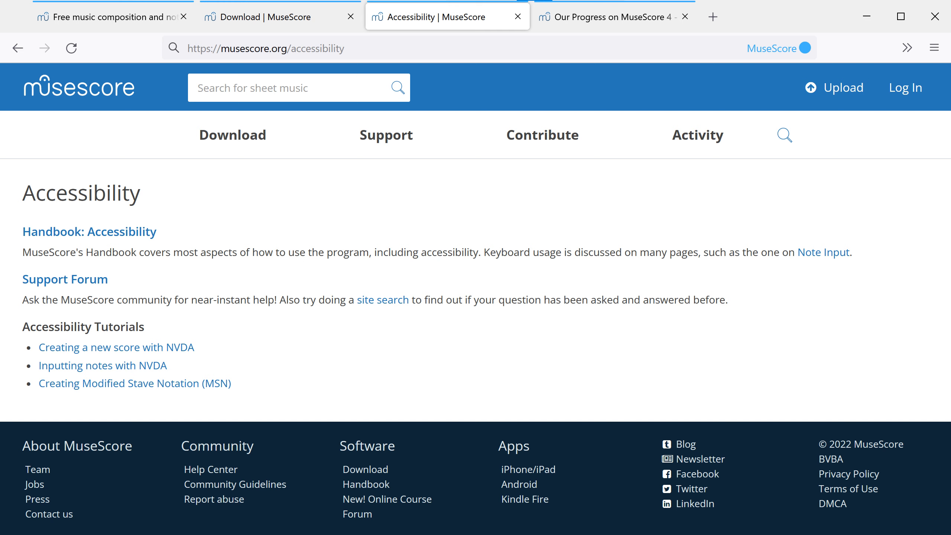
key(ctrl+shift+Tab)
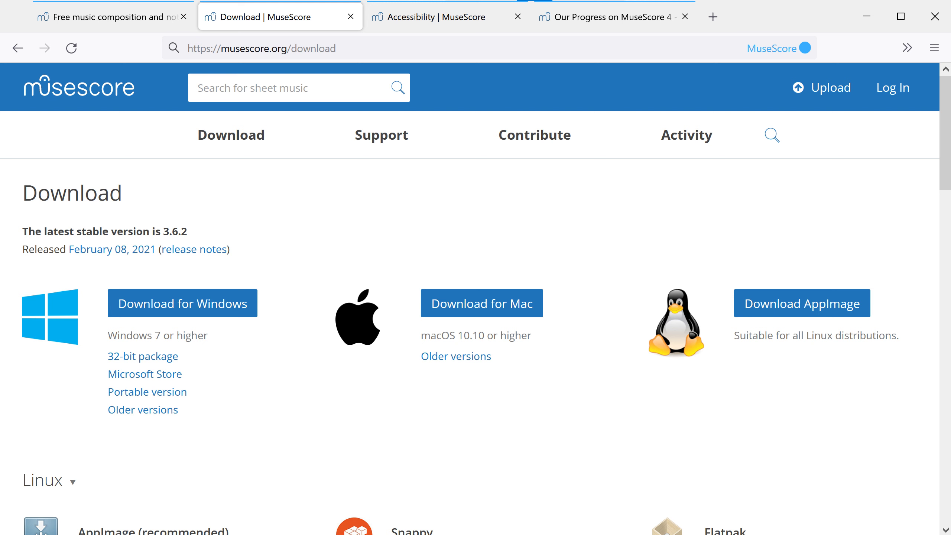
key(ctrl+Tab)
key(ctrl+Tab)
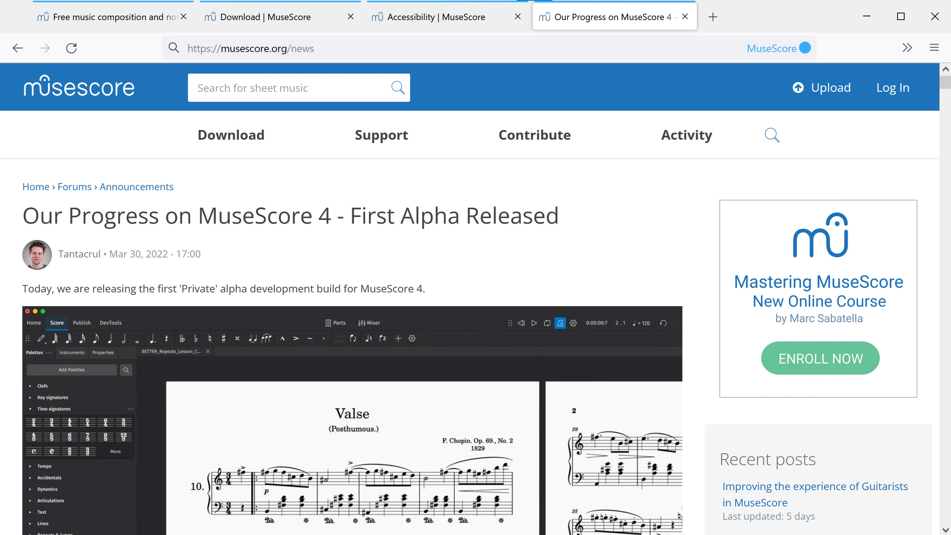
Switch to the desktop, launch MuseScore 3 and dismiss the Start Centre to reach the untitled score
key(super+d)
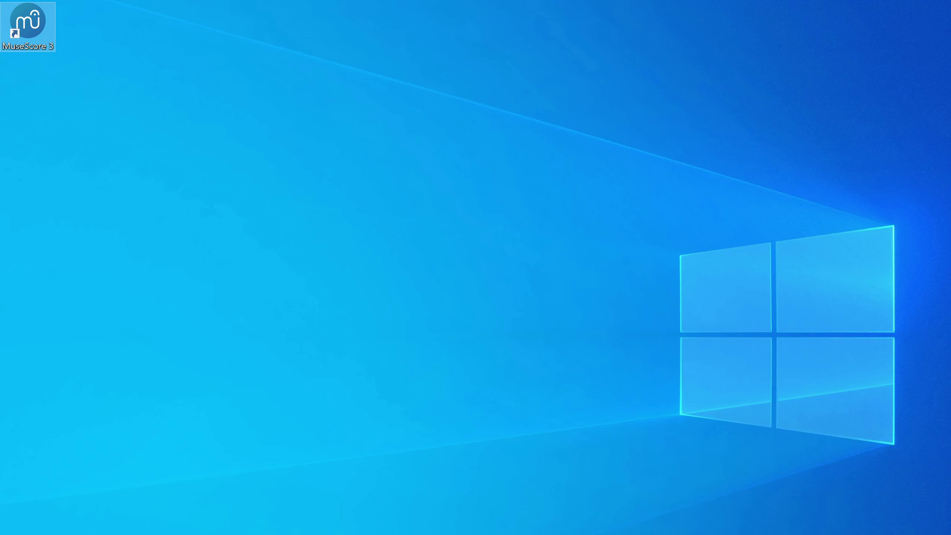
key(Return)
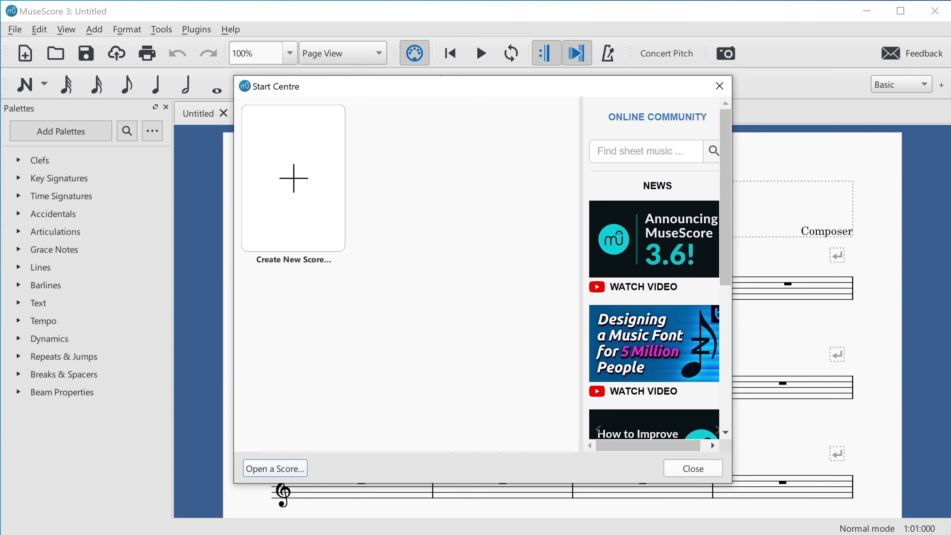
key(Escape)
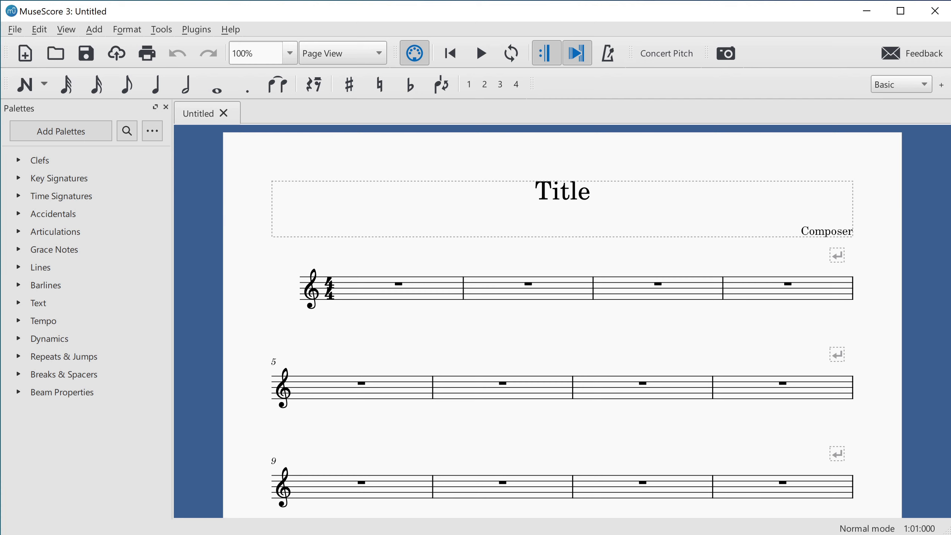
Examine the score's elements one by one: title frame, treble clef, time signature, bar rests and the barline between bars 1 and 2
click(411, 214)
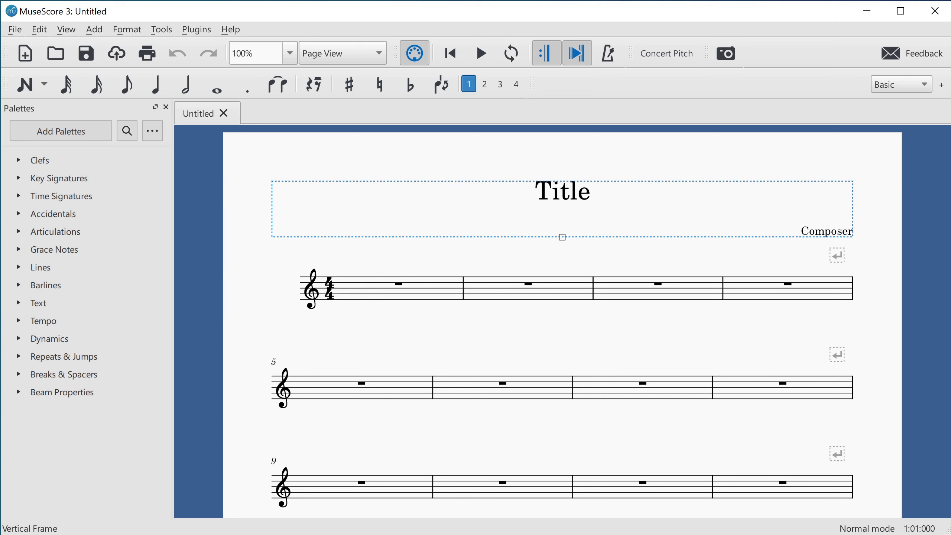
click(311, 289)
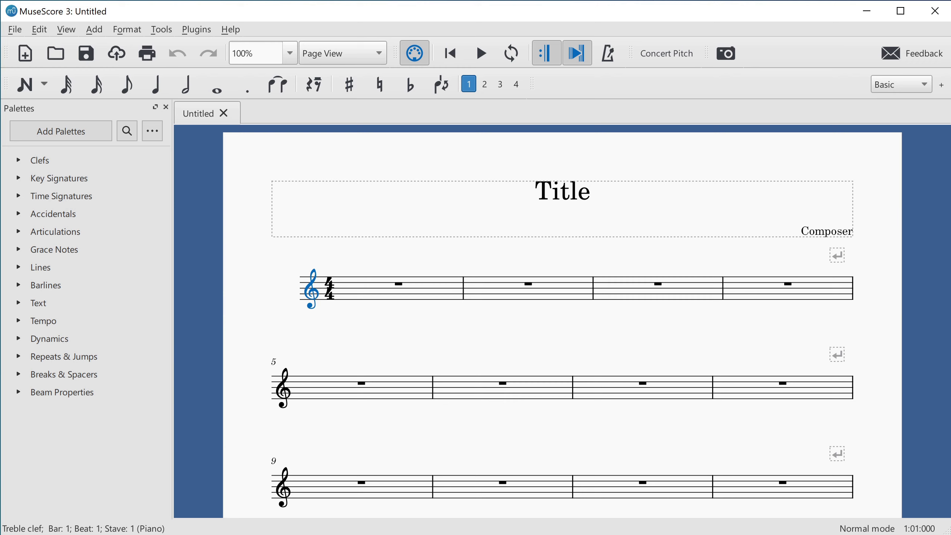
click(329, 289)
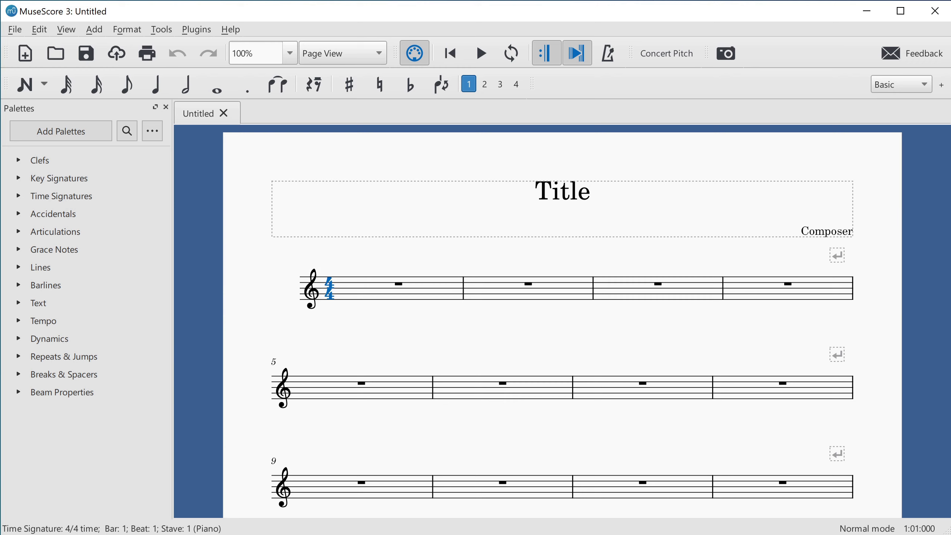
click(398, 284)
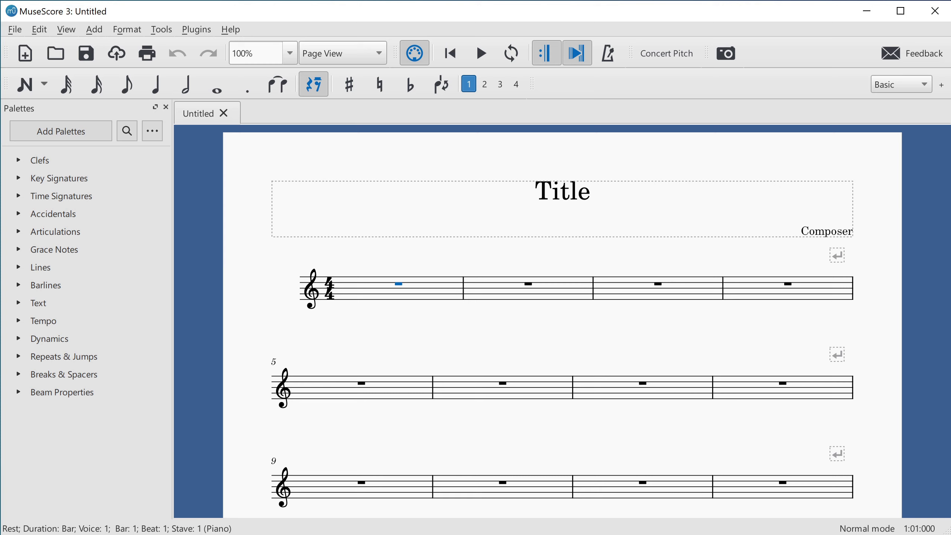
click(464, 288)
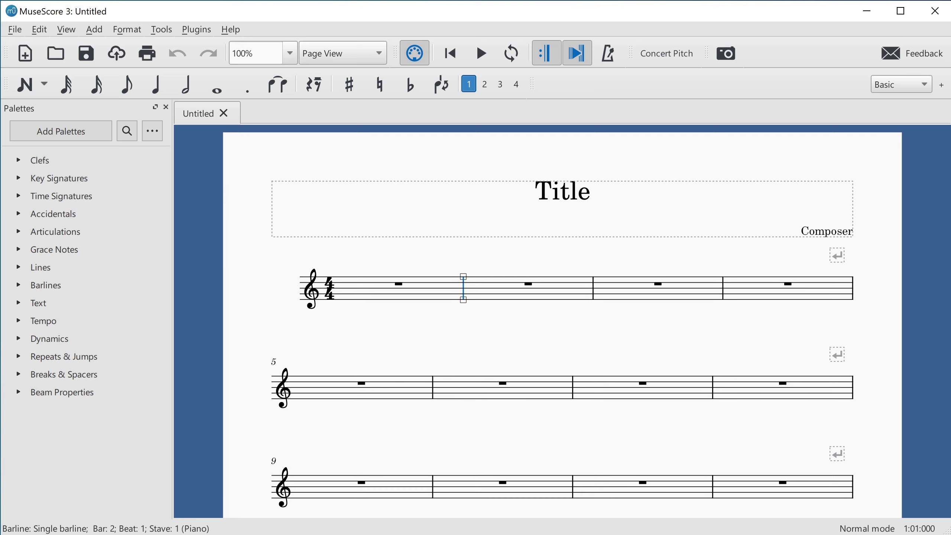
click(528, 284)
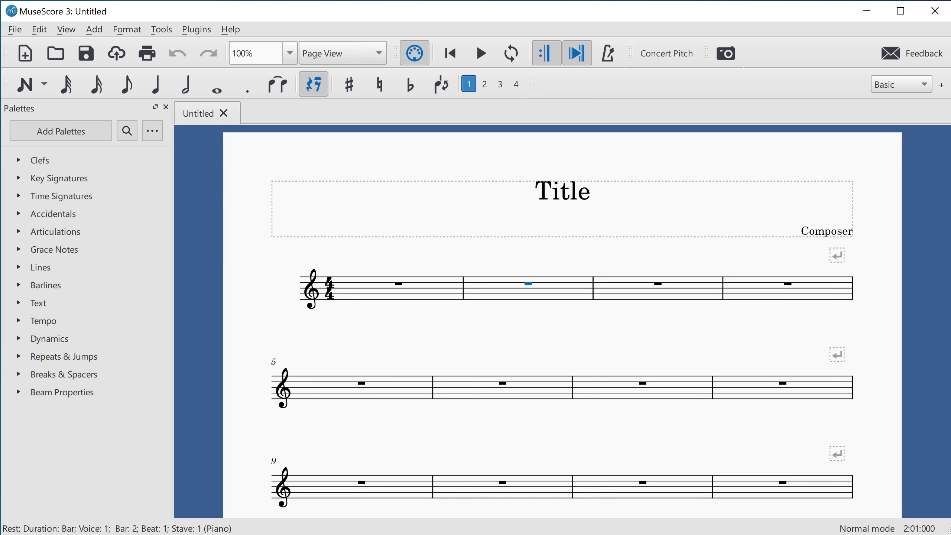
click(463, 288)
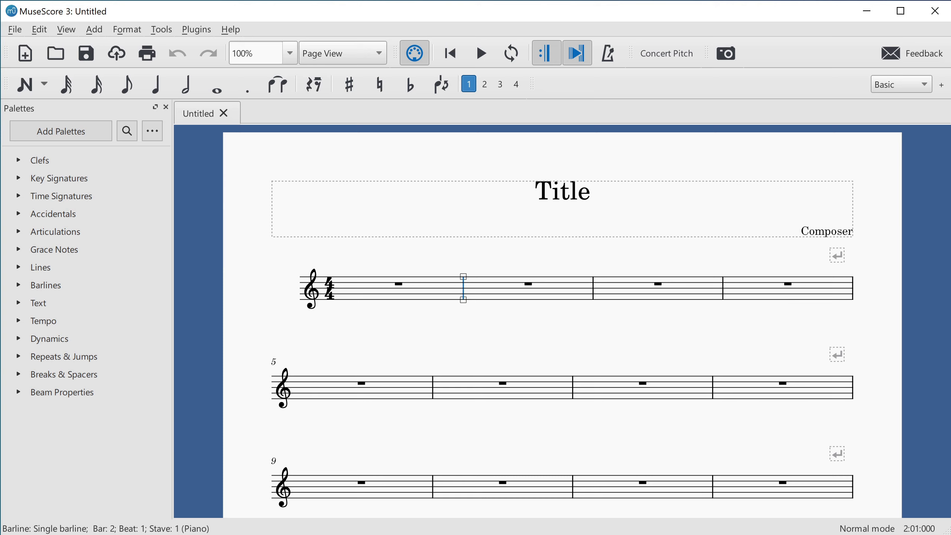
click(399, 285)
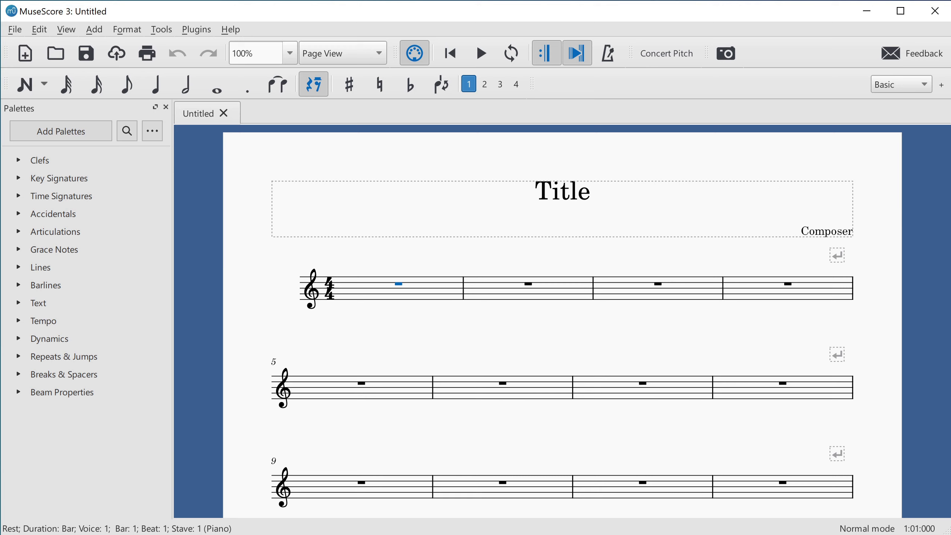
key(Right)
key(Right)
click(312, 290)
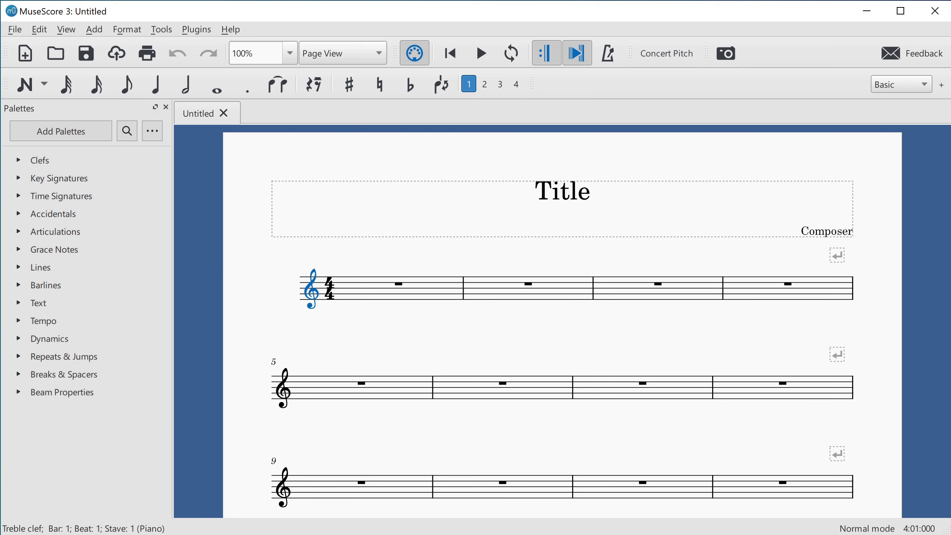
click(329, 288)
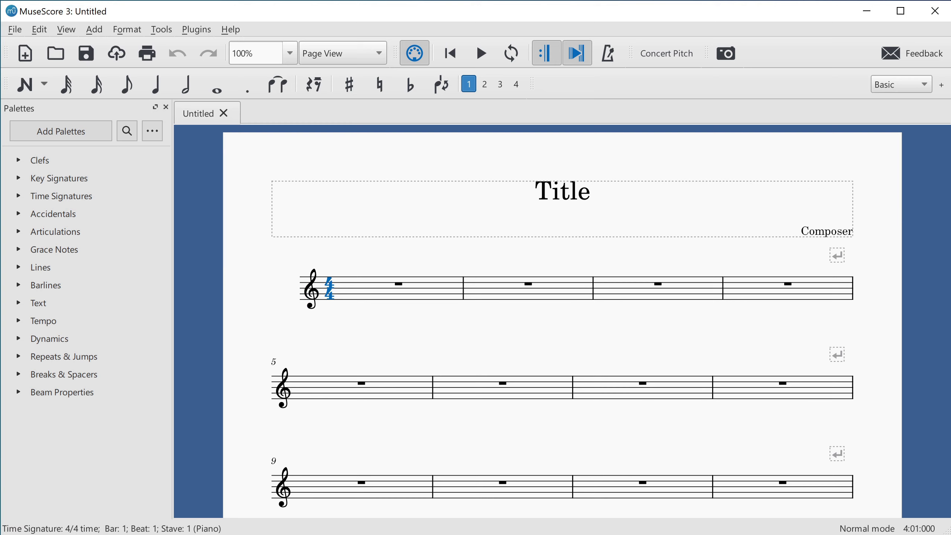
Enter the crotchets C4, D4, E4 and F4 in bar 1, starting note input at the bar's rest
click(398, 284)
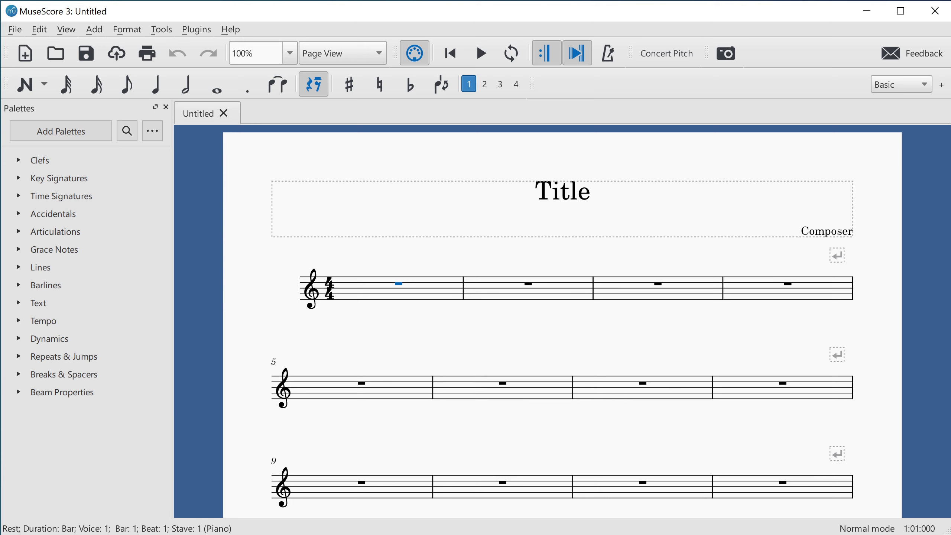
key(n)
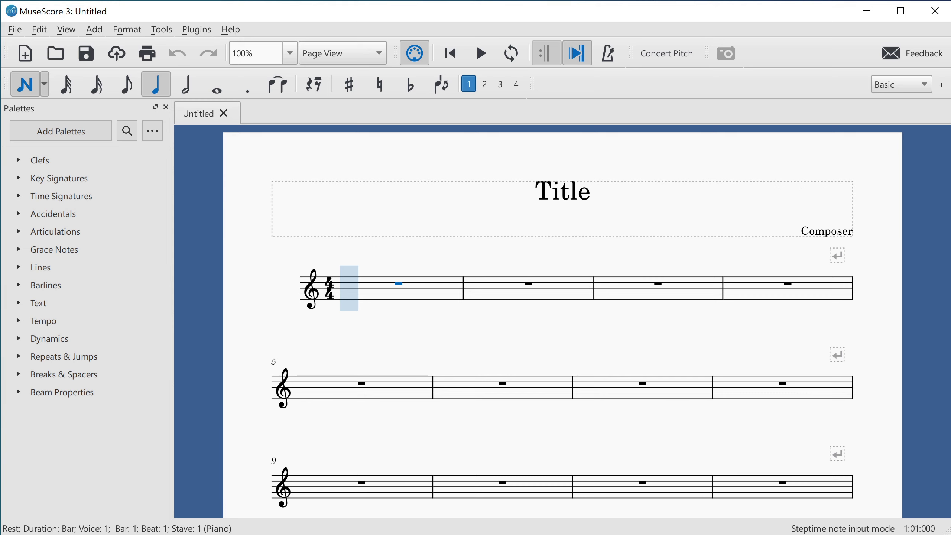
key(c)
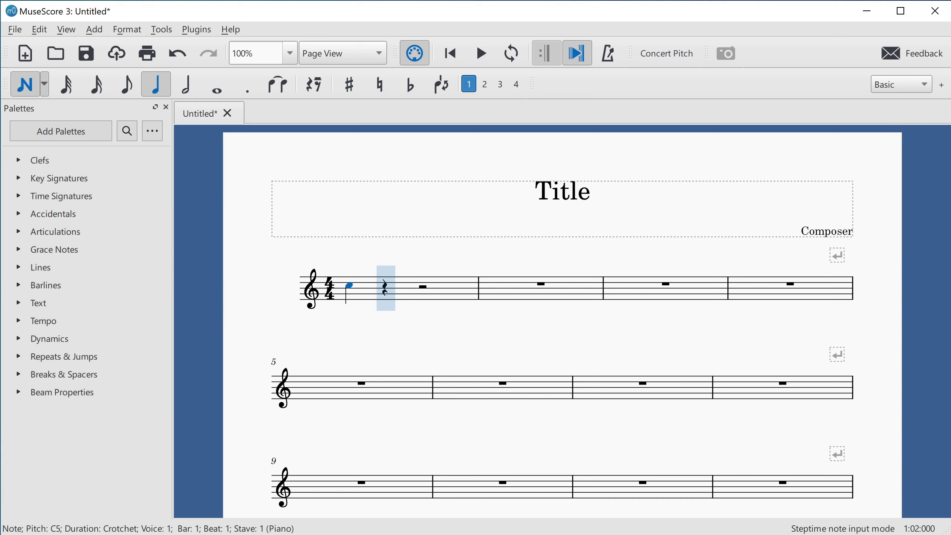
key(ctrl+Down)
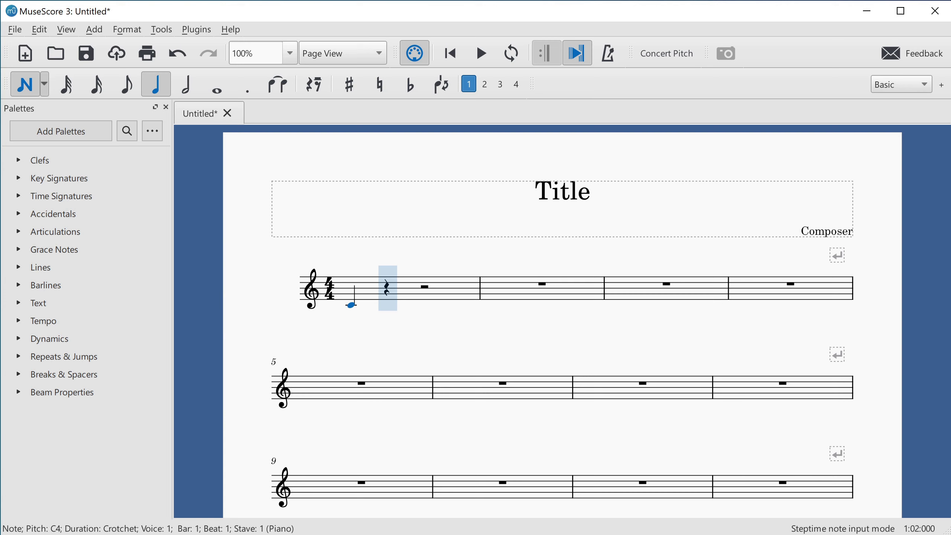
key(d)
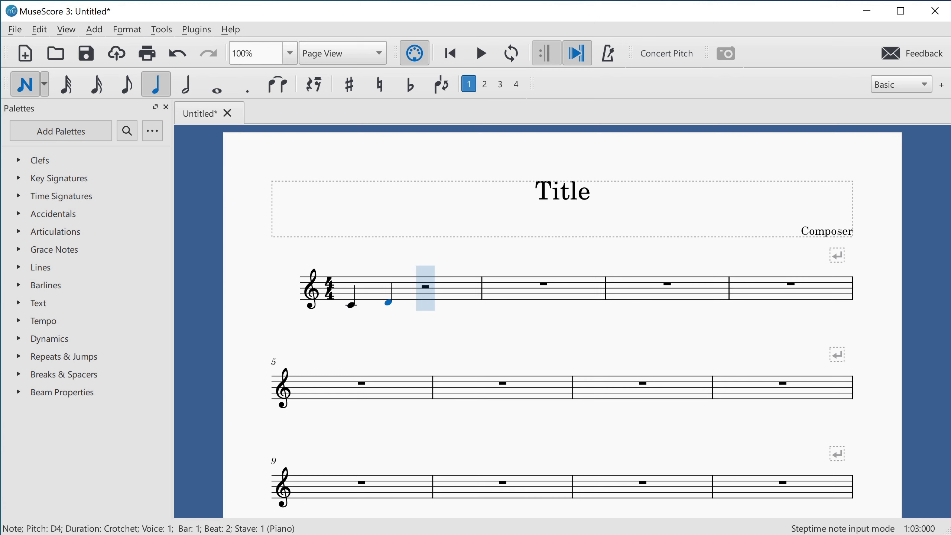
key(e)
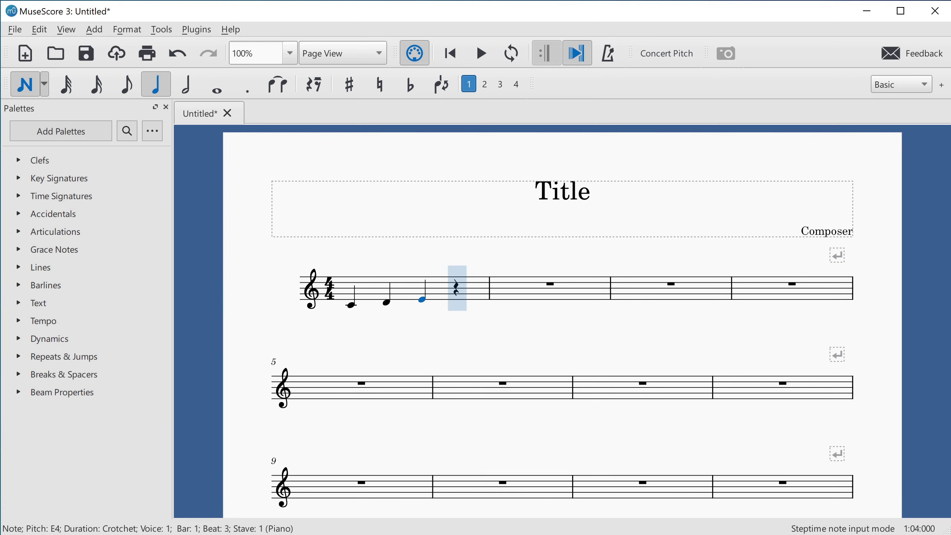
key(f)
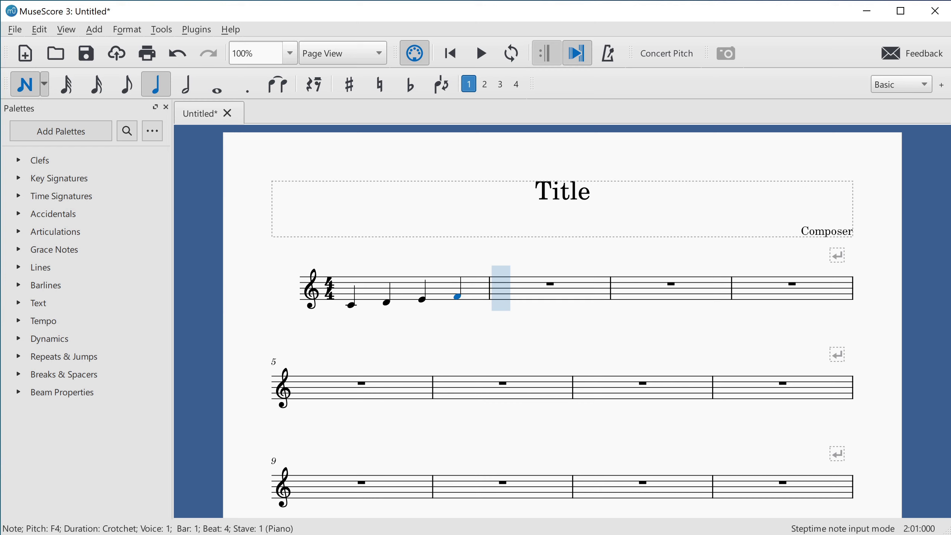
Fill bar 2 with a minim G4 and a minim chord of C4, E4, G4 and C5
key(6)
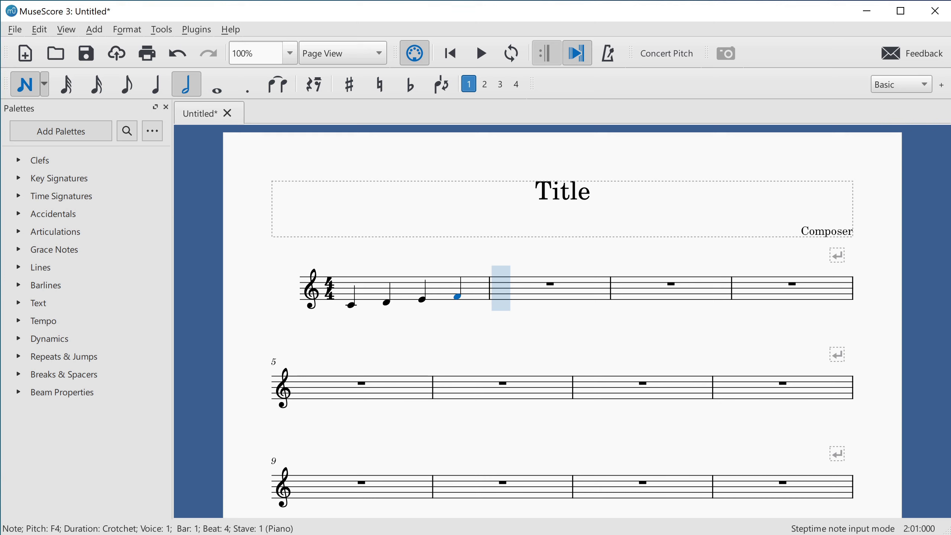
key(g)
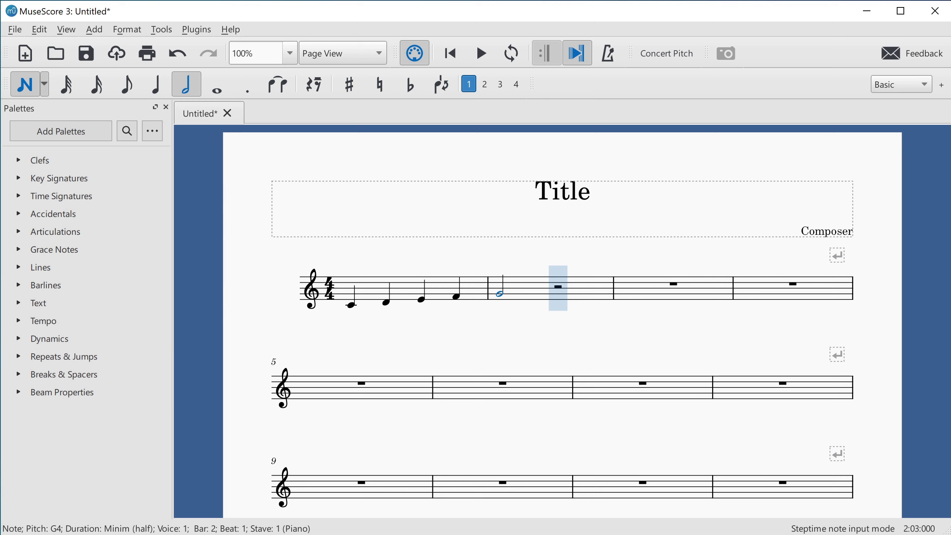
key(c)
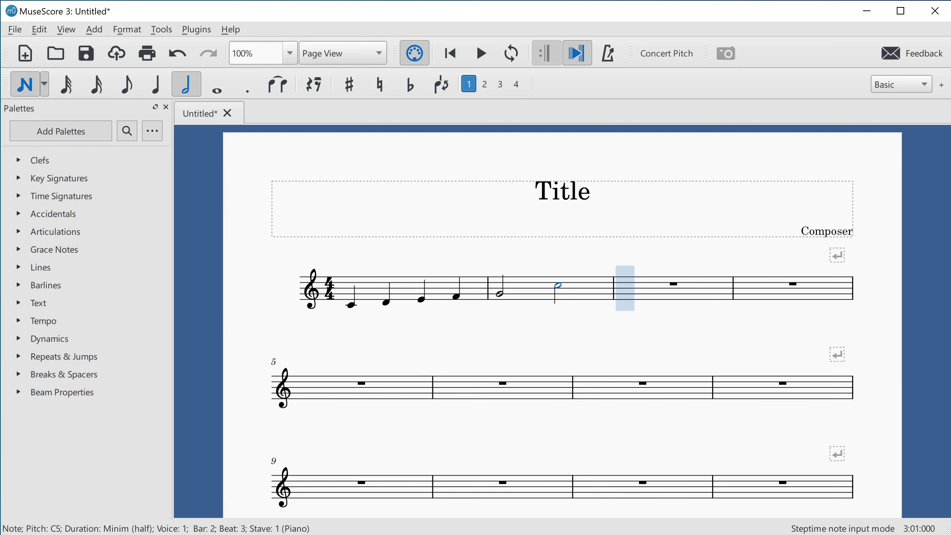
key(ctrl+Down)
key(alt+3)
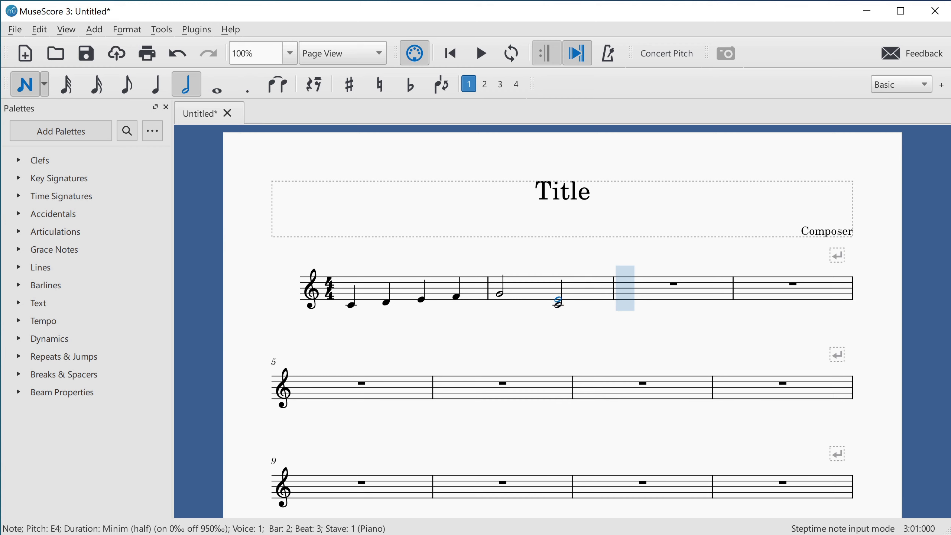
key(alt+3)
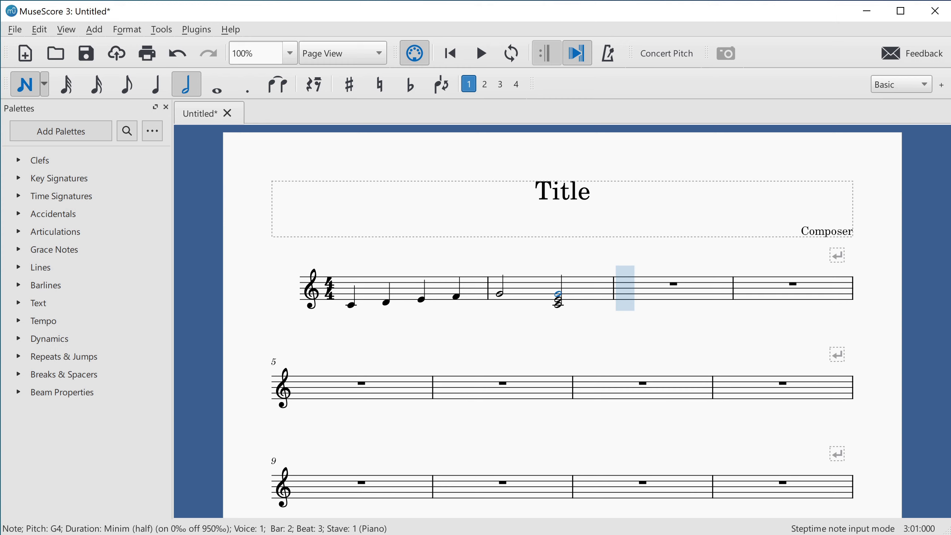
key(alt+4)
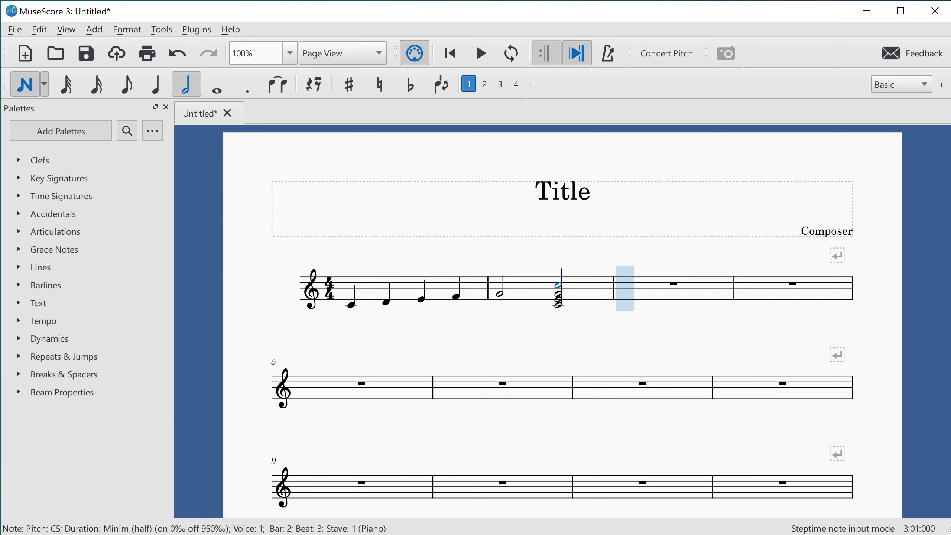
Return to the first note of bar 1, leave note input and play back the score from there, stopping playback after the entered notes
key(Left)
key(Left)
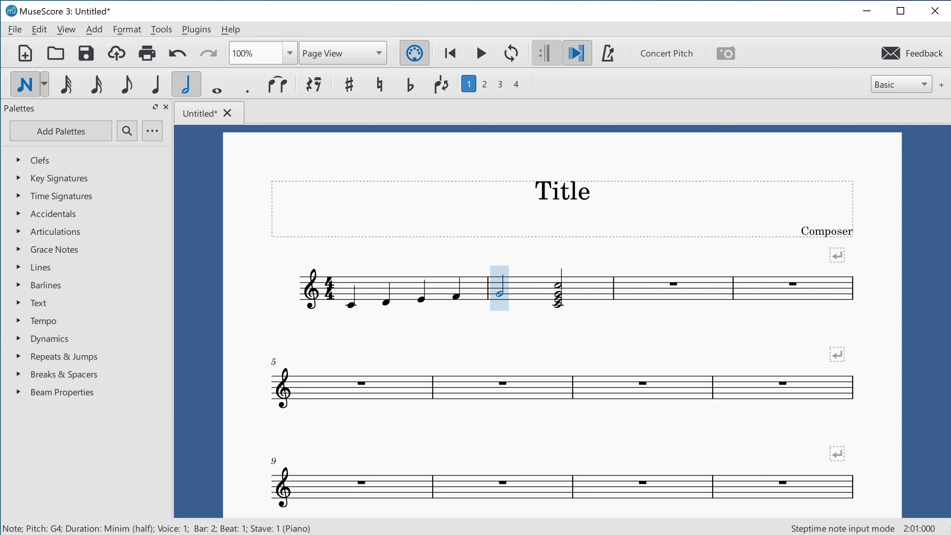
key(ctrl+Left)
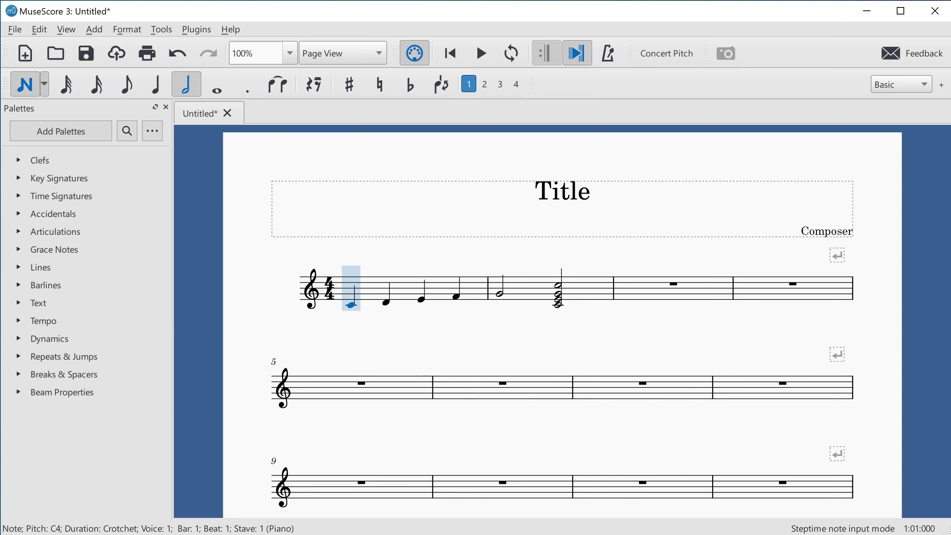
key(Escape)
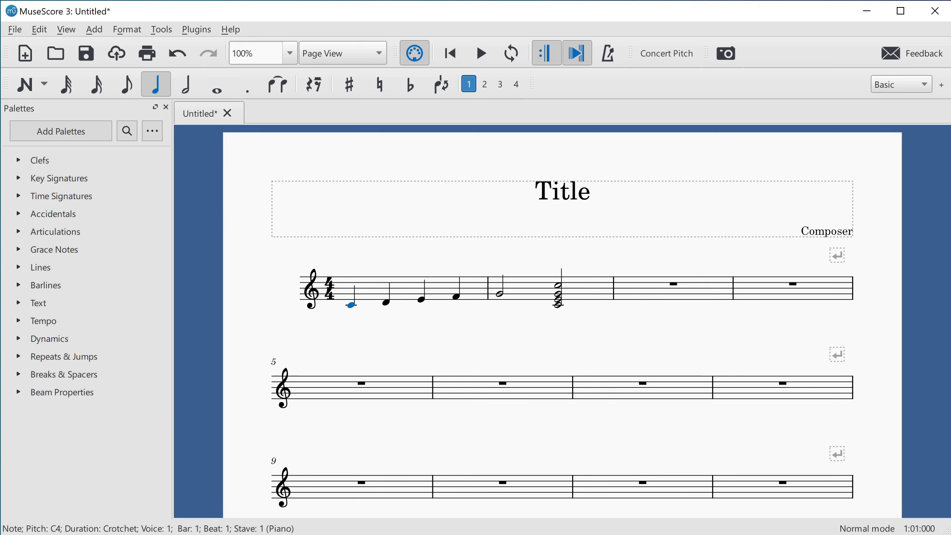
key(space)
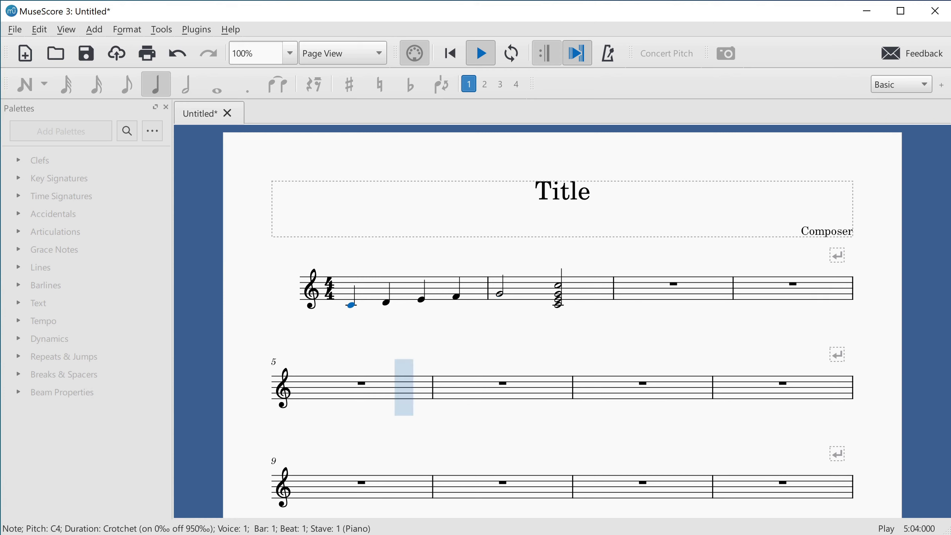
key(space)
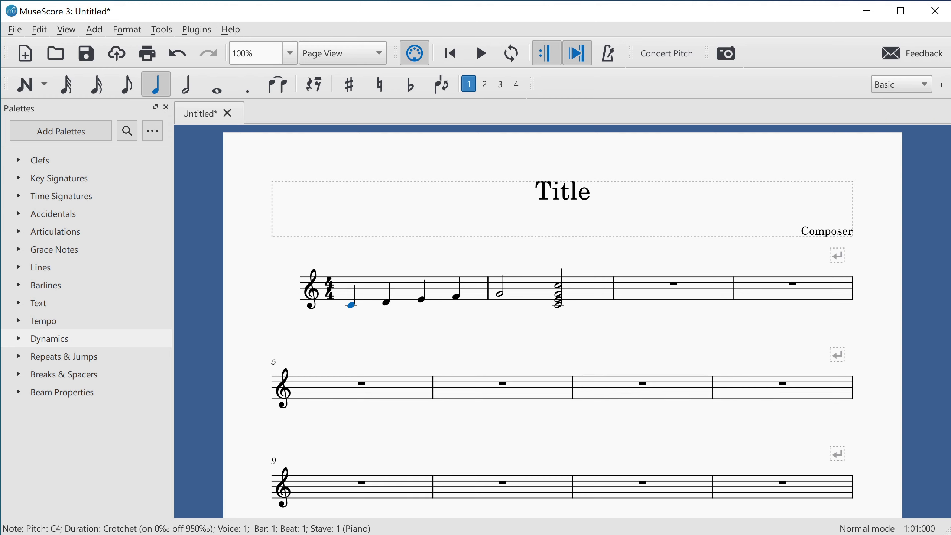
Add a piano (p) dynamic from the Dynamics palette to the first note, C4, in bar 1
click(50, 339)
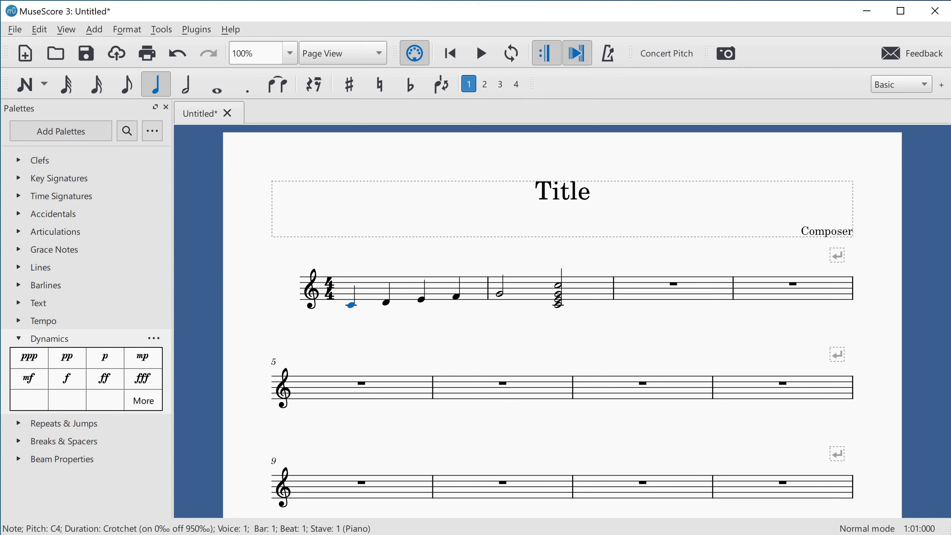
click(30, 358)
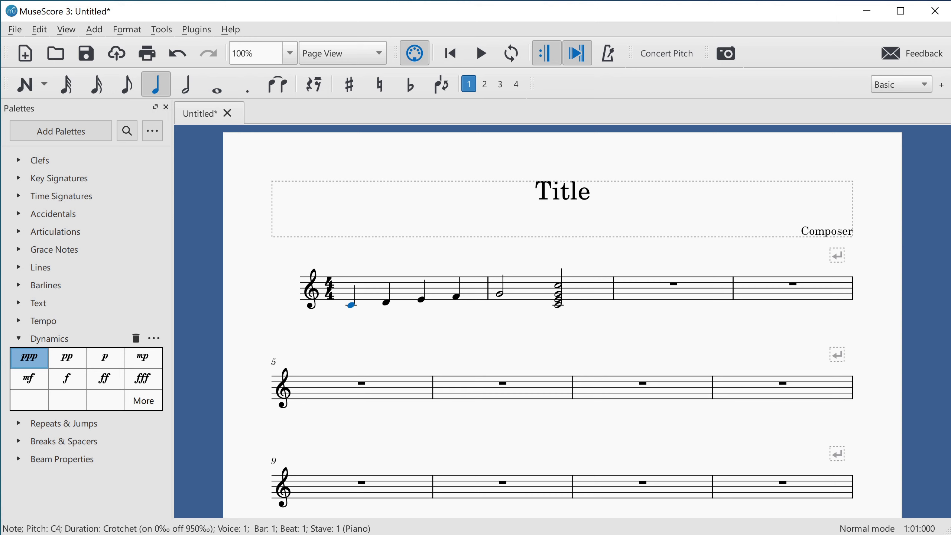
key(Right)
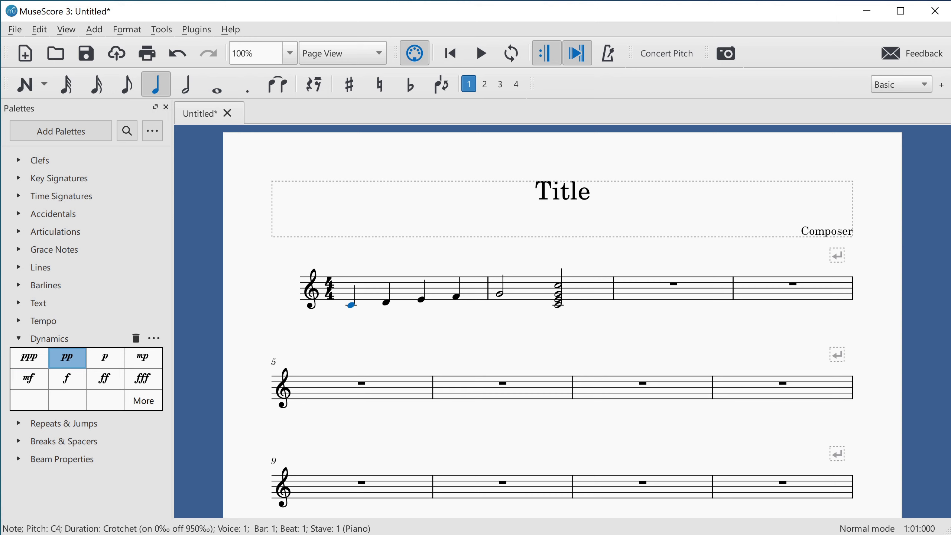
key(Right)
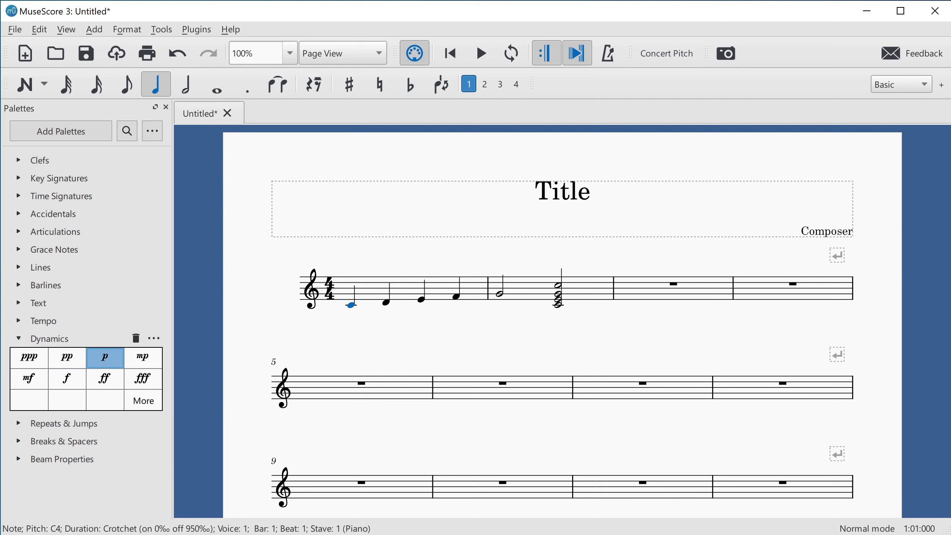
key(Return)
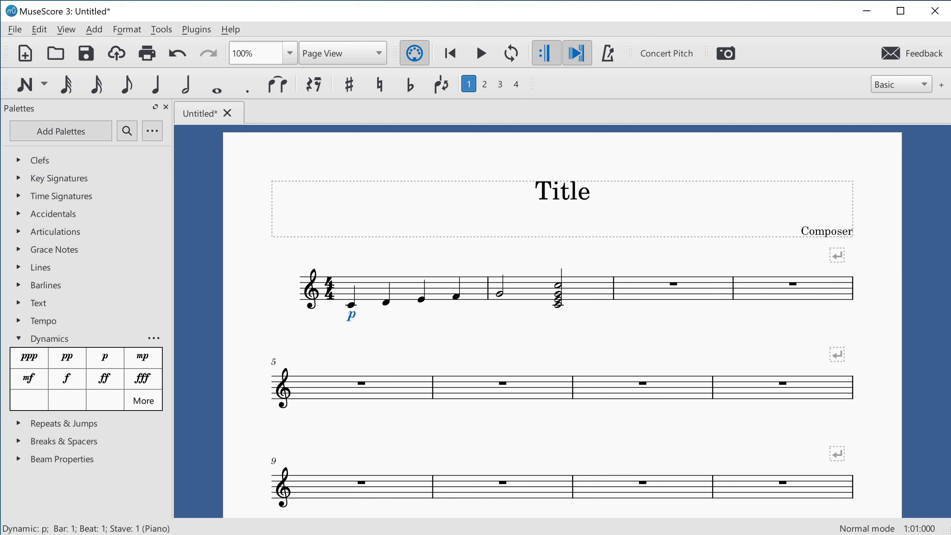
Add a crescendo hairpin spanning the four crotchets C4 to F4 in bar 1
click(351, 304)
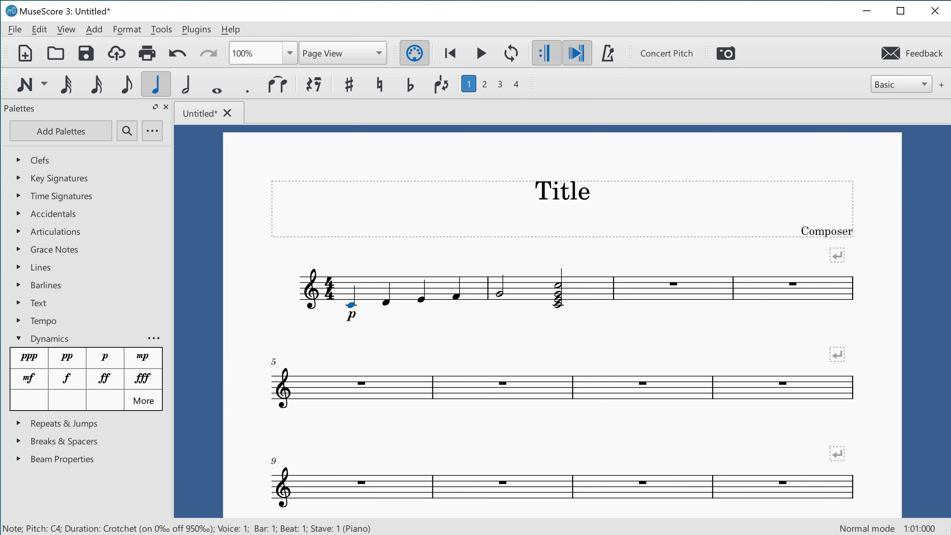
key(shift+Right)
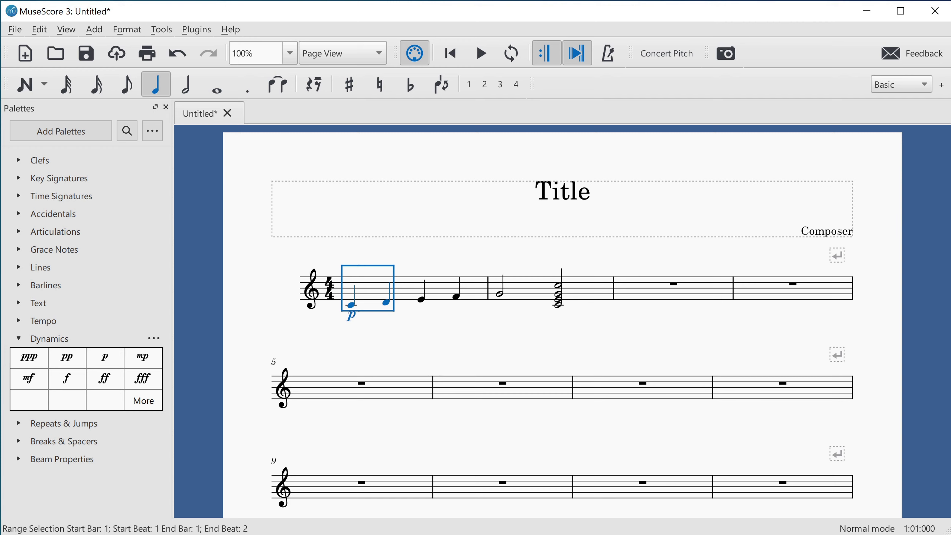
key(shift+Right)
key(shift+Right)
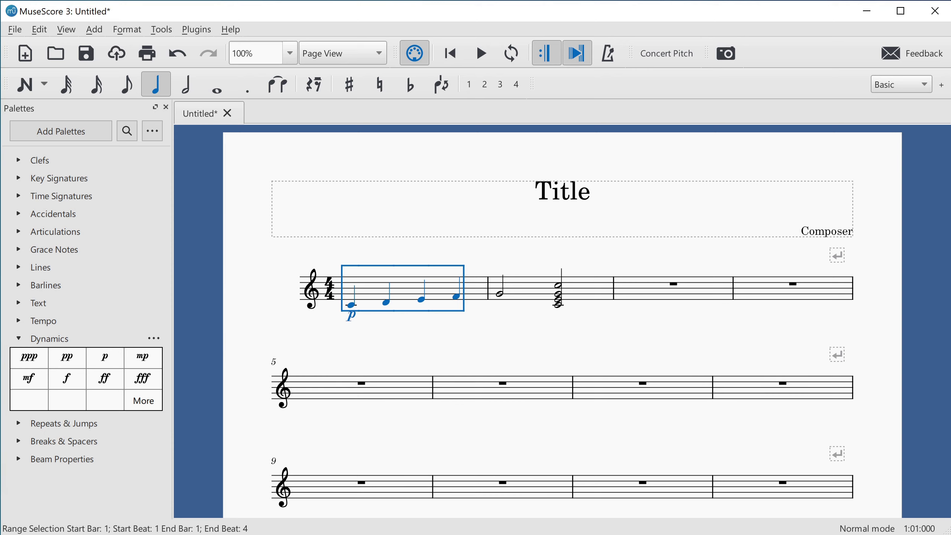
key(shift+comma)
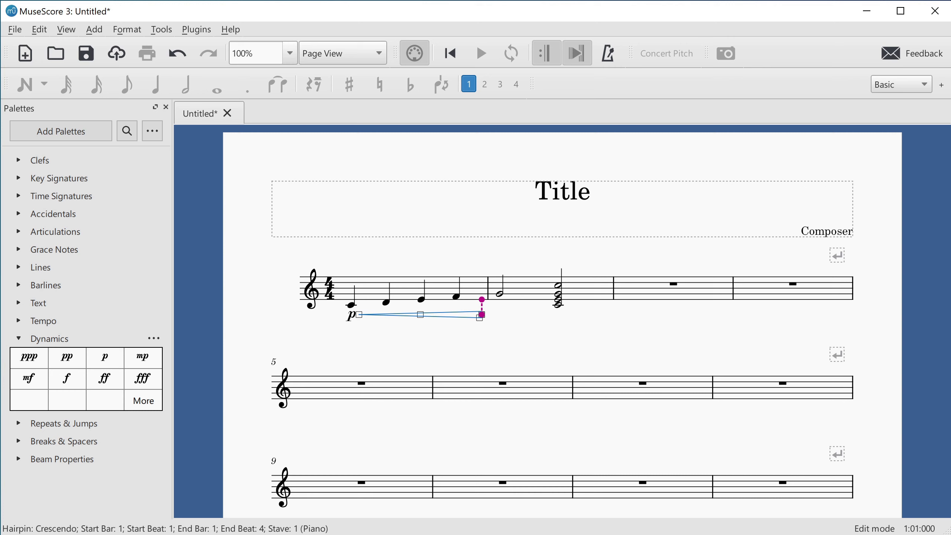
key(Escape)
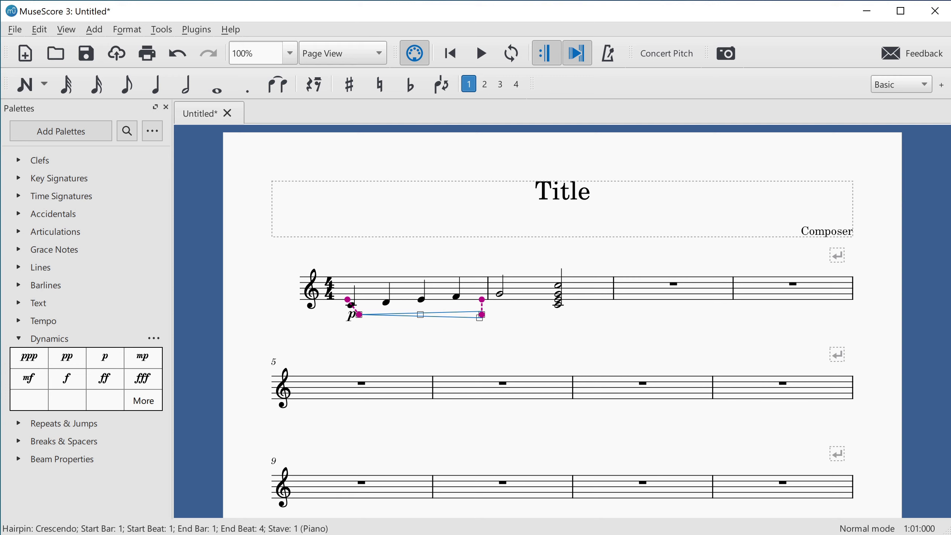
Add a forte (f) dynamic to the minim G4 at the start of bar 2
click(386, 301)
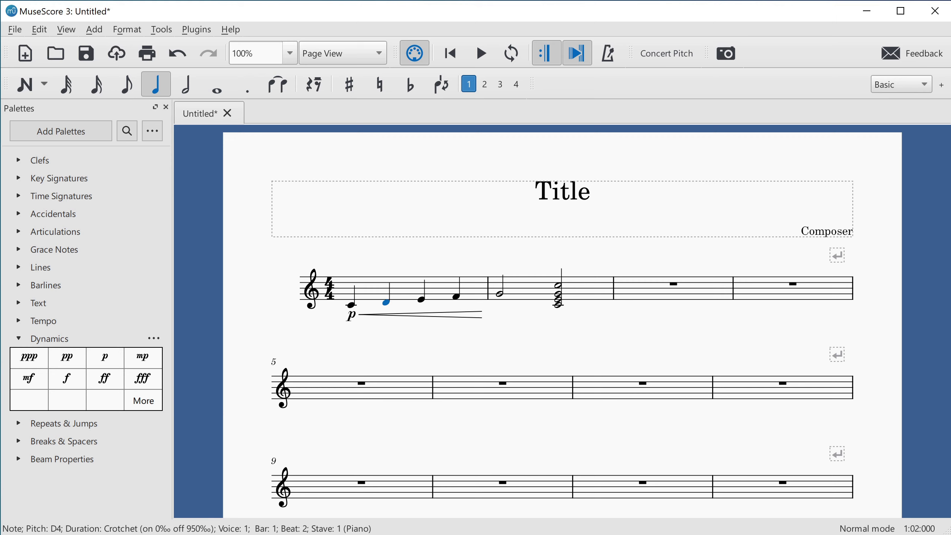
click(421, 299)
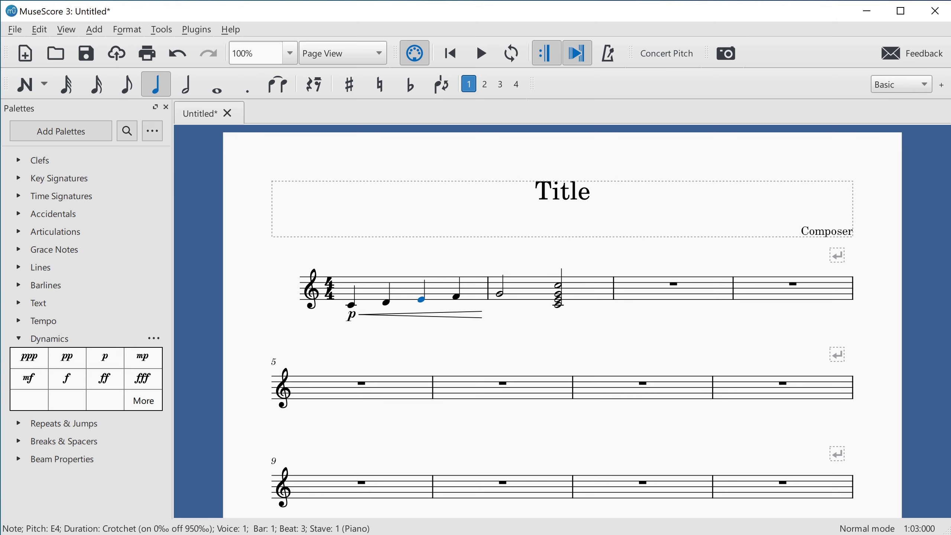
click(457, 296)
key(Right)
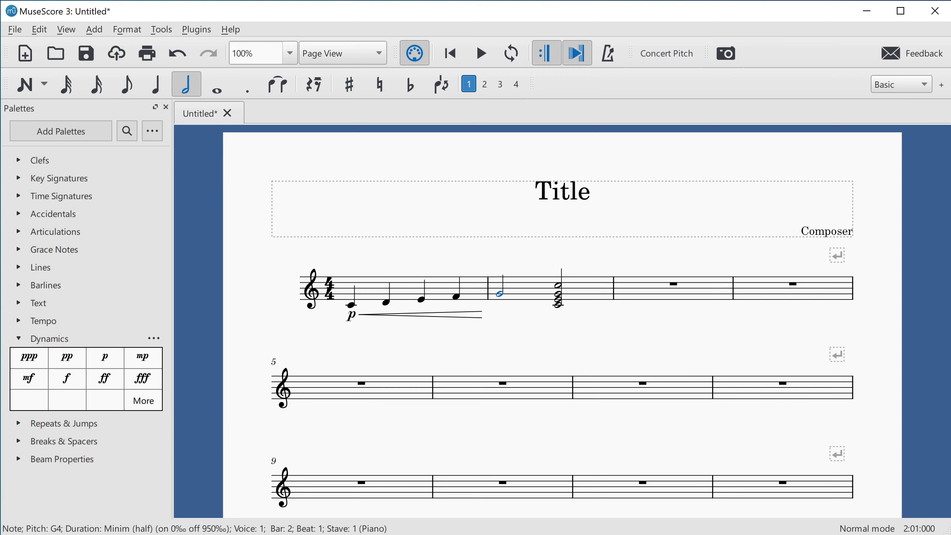
click(104, 358)
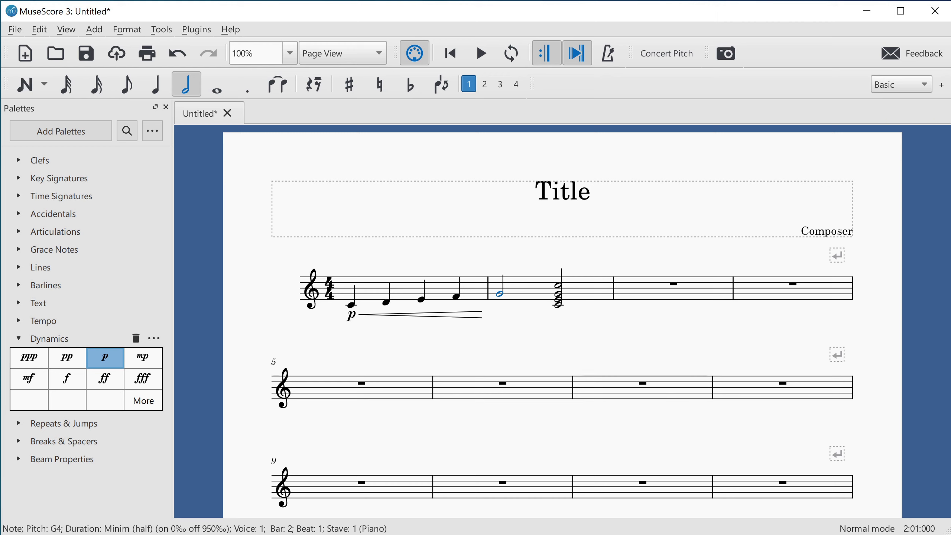
click(143, 357)
click(30, 378)
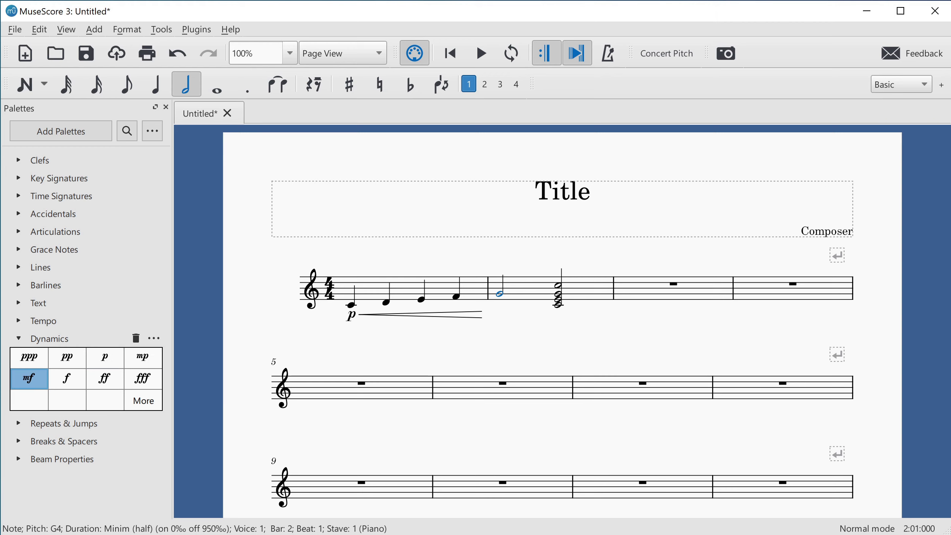
click(67, 378)
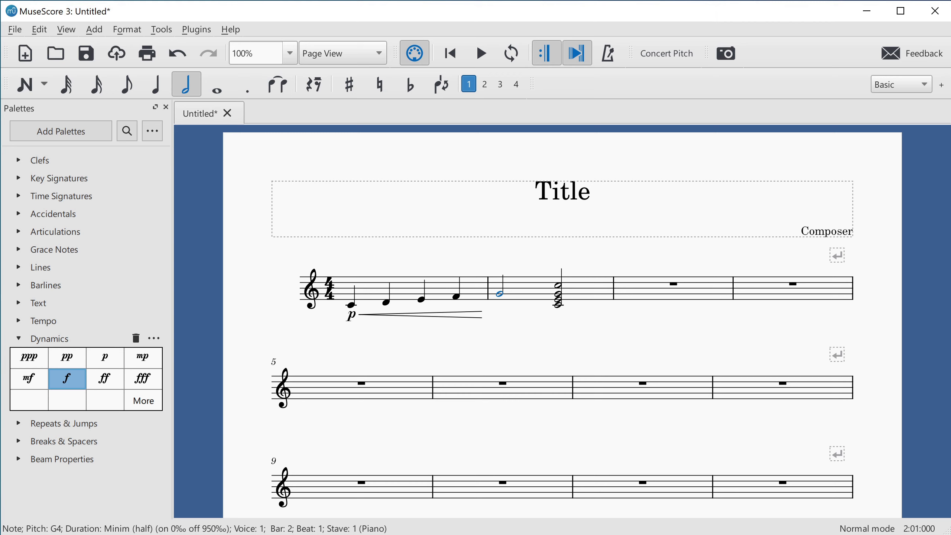
key(Return)
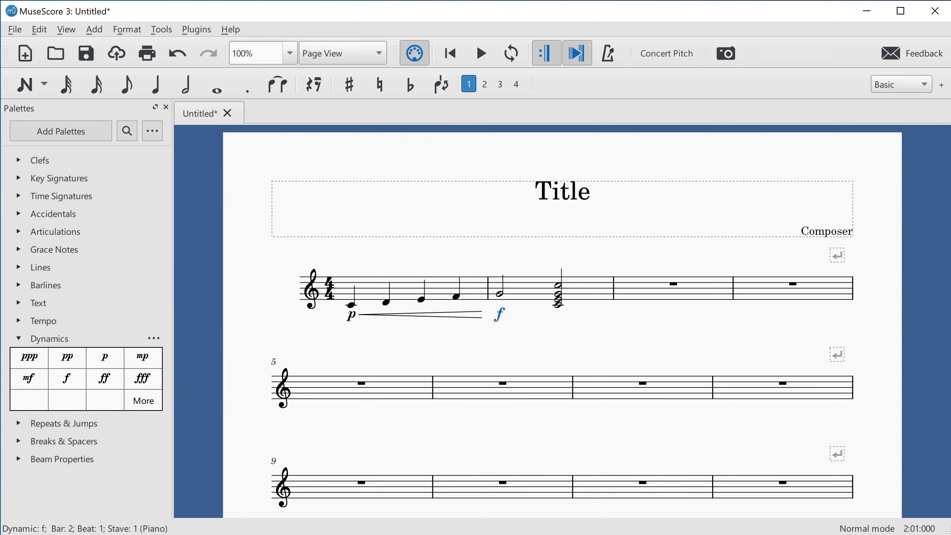
Search the palettes for "tri" and apply the trill ornament to the minim G4 in bar 2
click(500, 293)
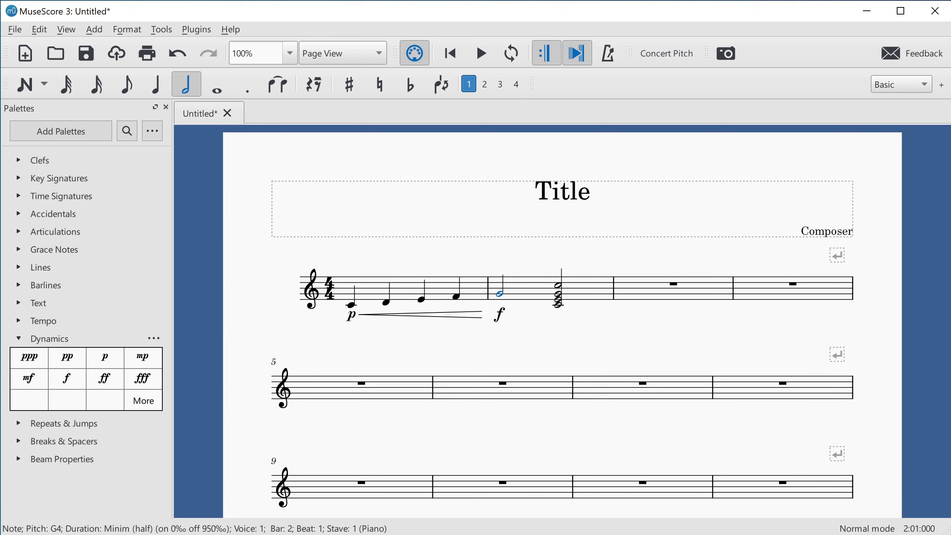
key(F9)
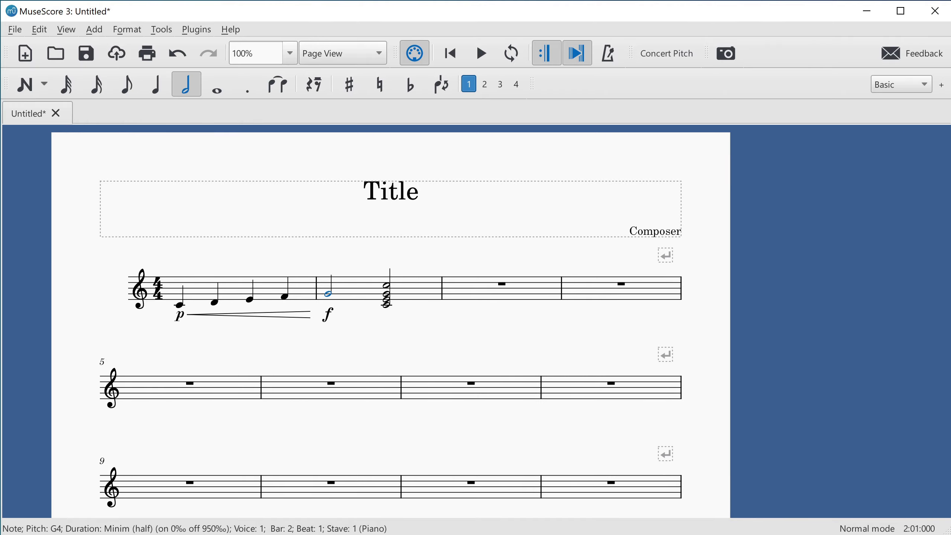
key(F9)
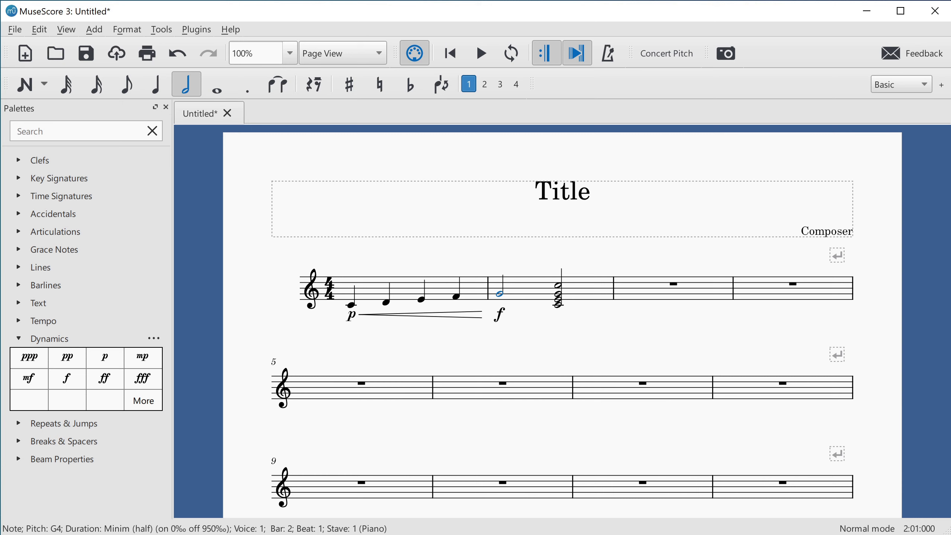
text(t)
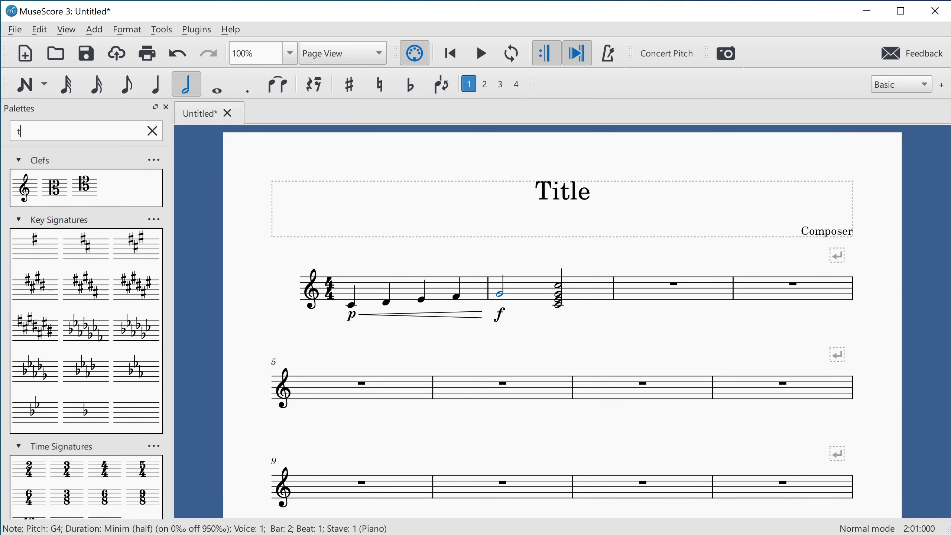
text(r)
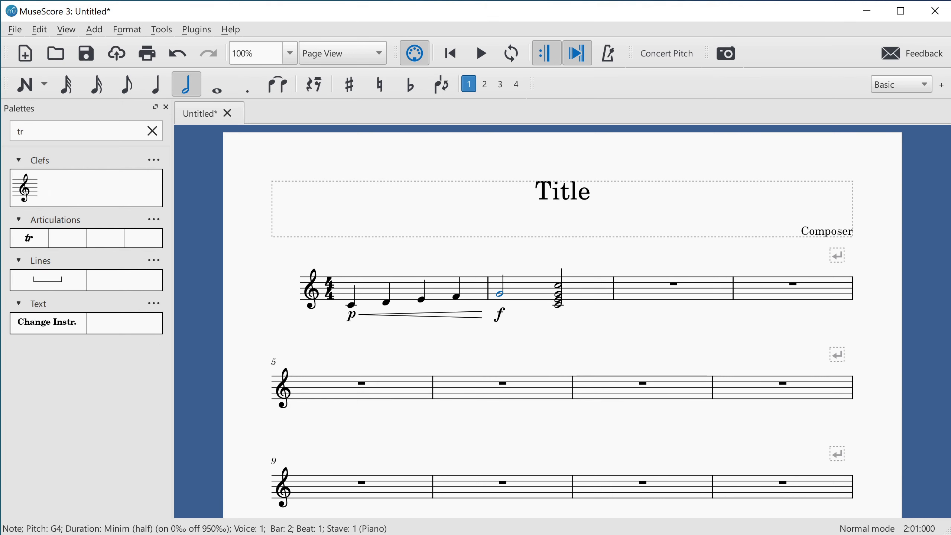
text(i)
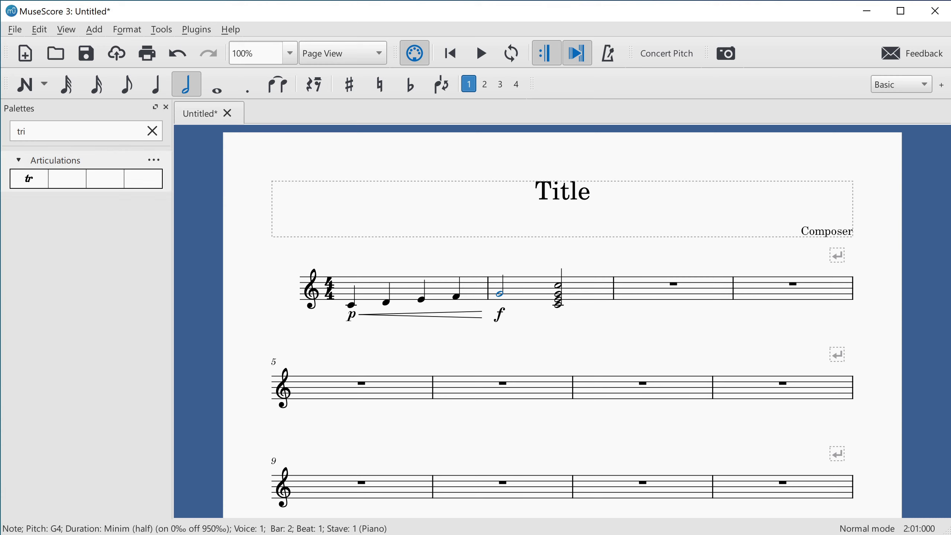
click(29, 179)
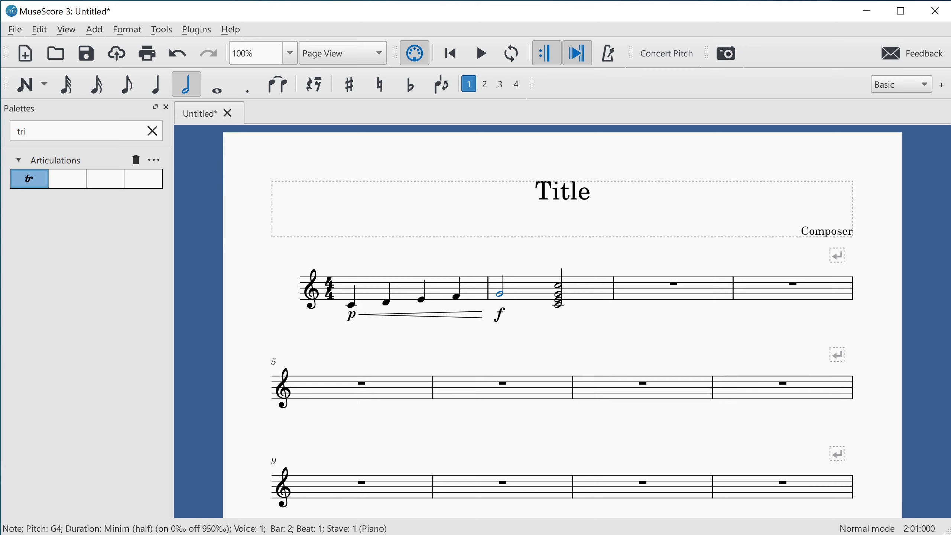
key(Return)
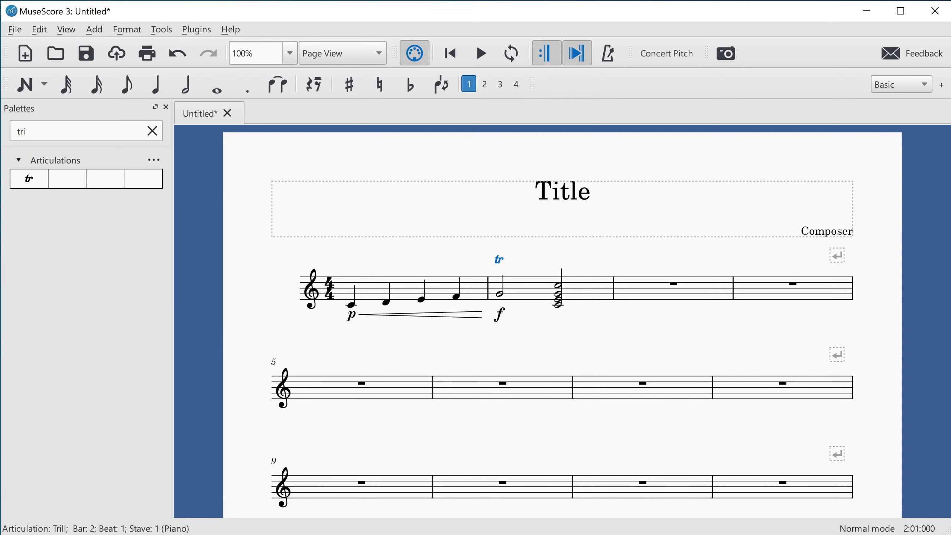
Look over the symbol categories in the Master Palette and close it
key(shift+F9)
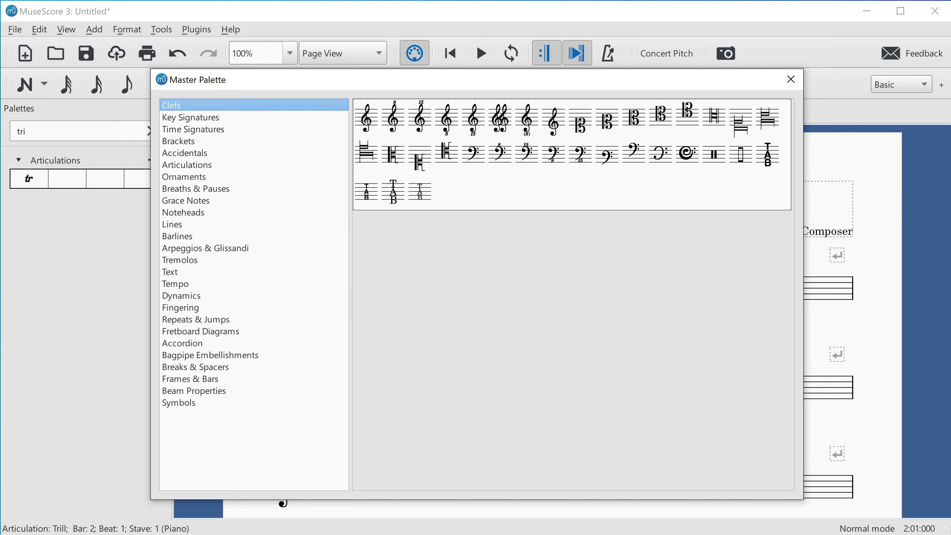
key(Escape)
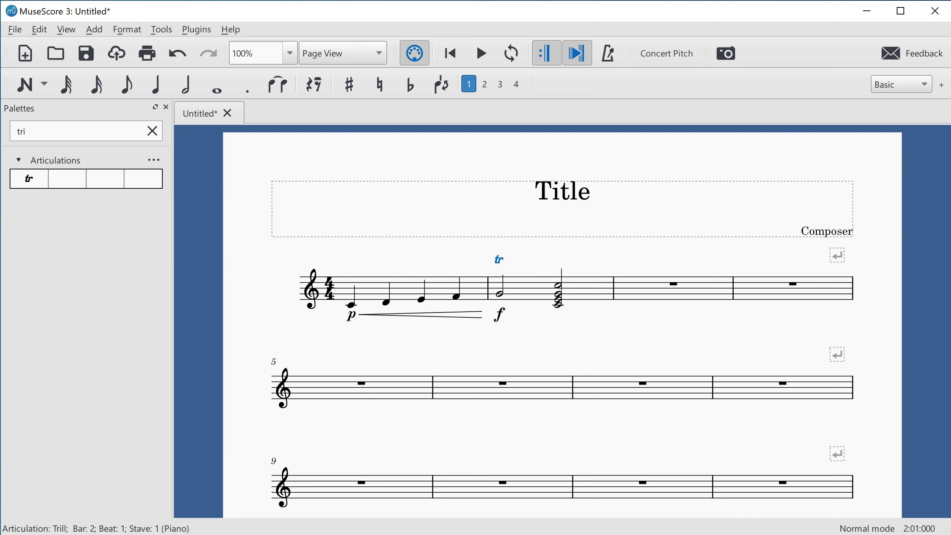
Play back the score from the first note of bar 1 and stop playback after the bar 2 chord
click(500, 294)
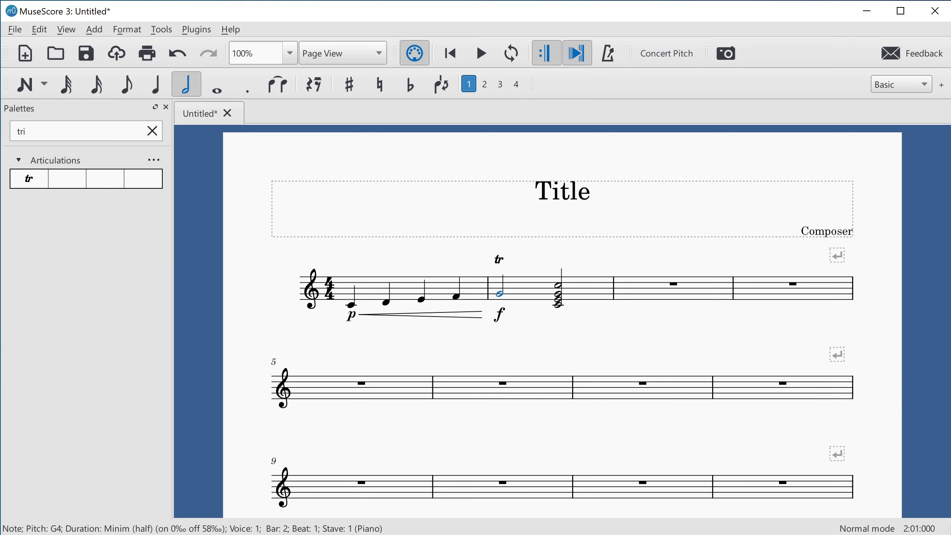
click(352, 305)
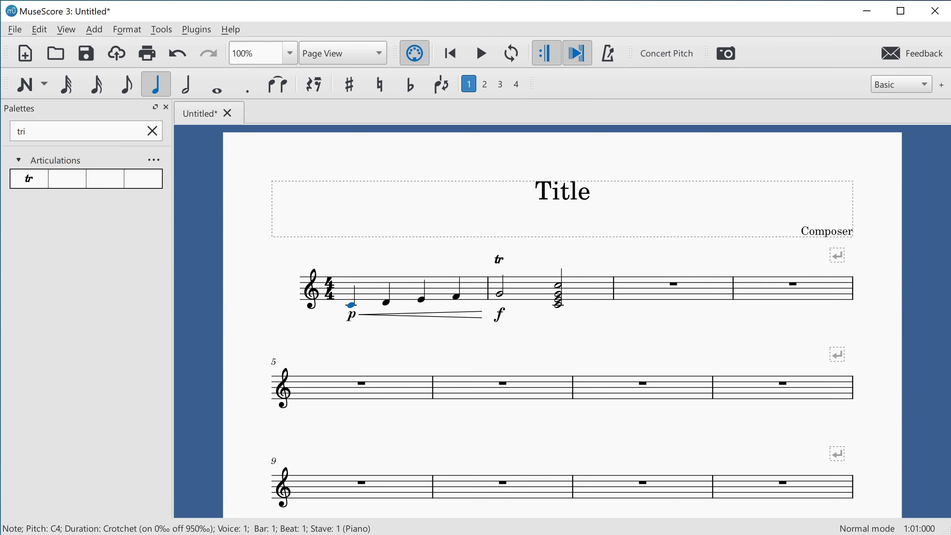
key(space)
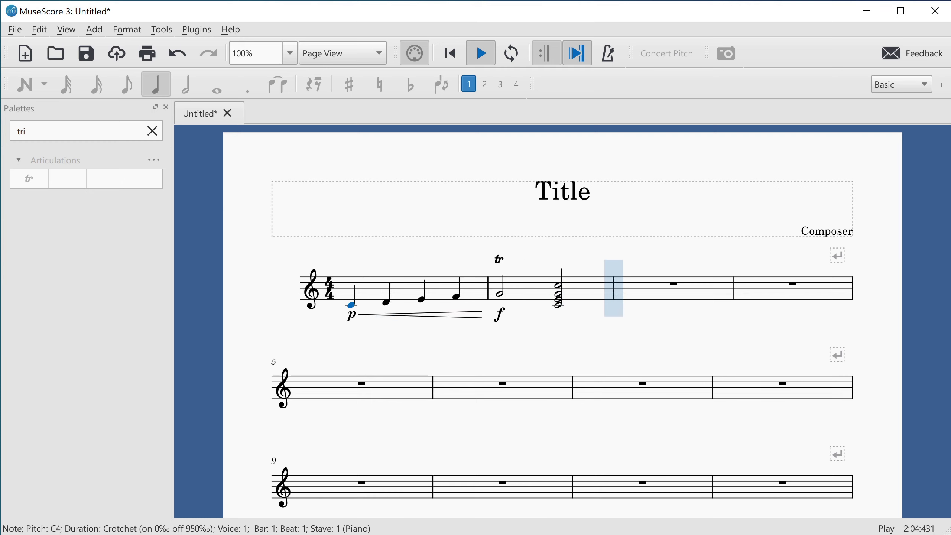
key(space)
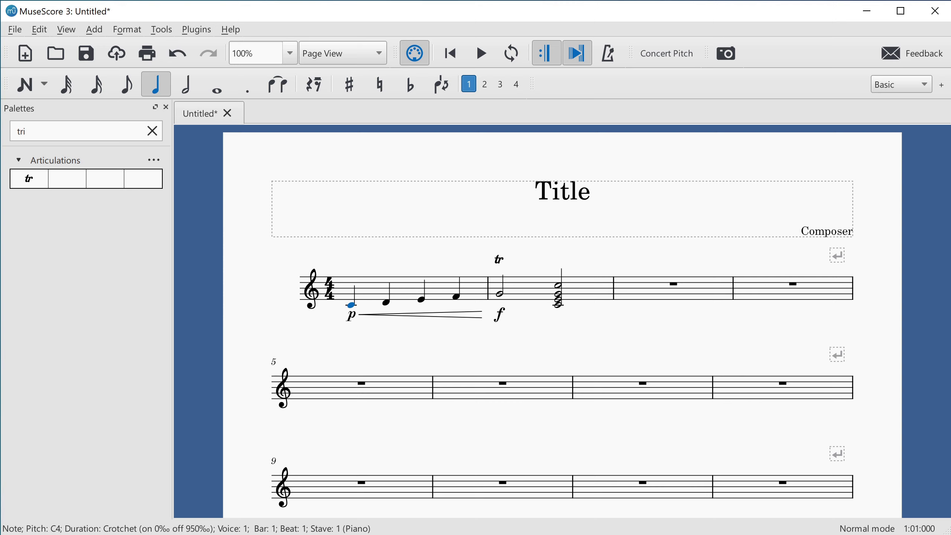
Open the Inspector for the trill above the G4 in bar 2 and toggle the trill's visibility off and on again
click(500, 293)
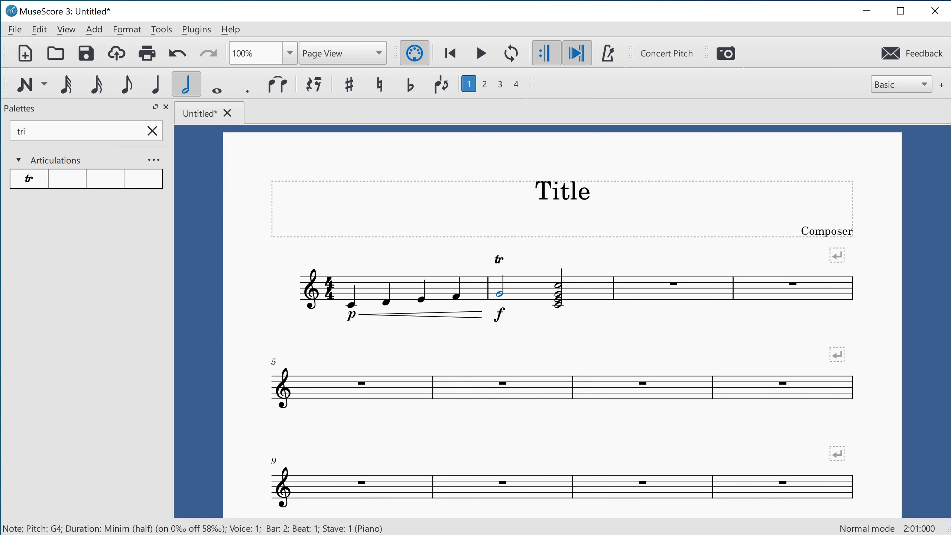
click(499, 259)
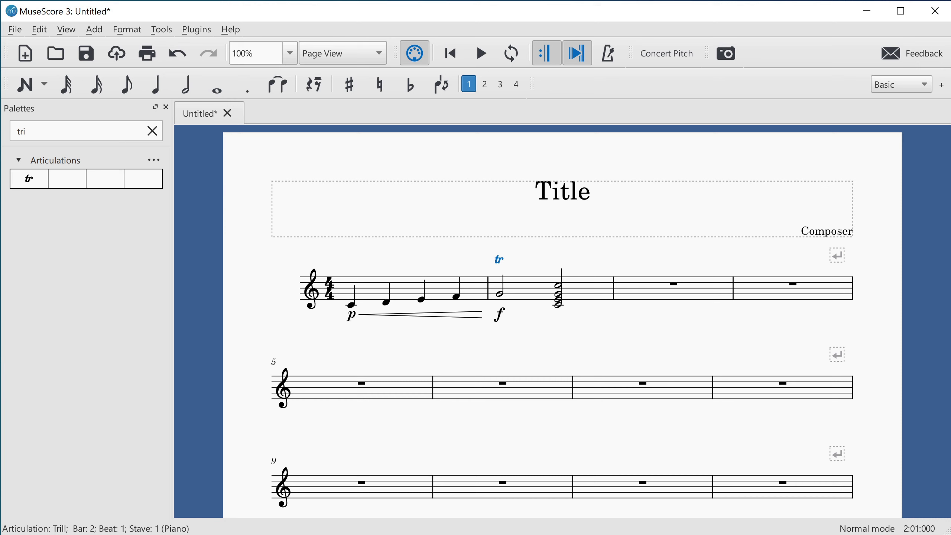
key(F8)
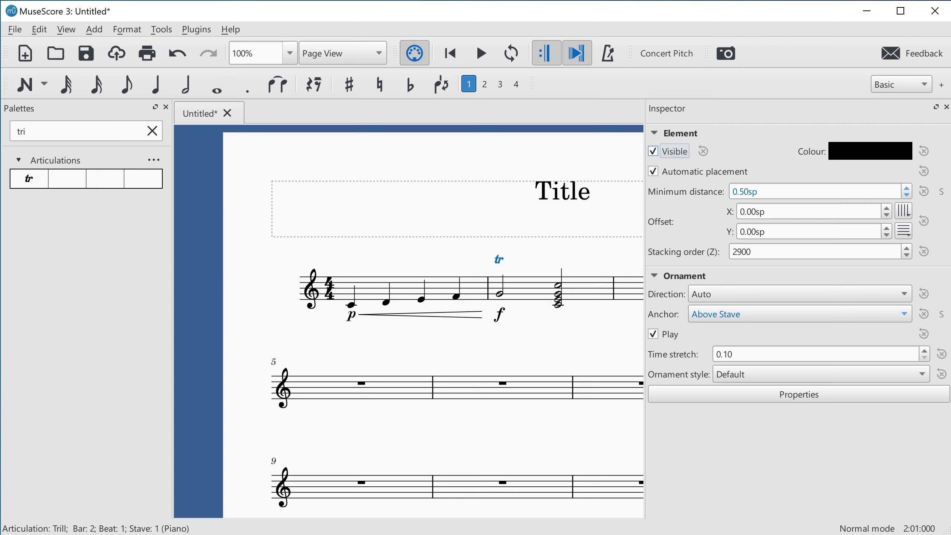
key(v)
key(v)
Turn off playback for the bar 2 trill in the Inspector, then close it and undo that change
key(Tab)
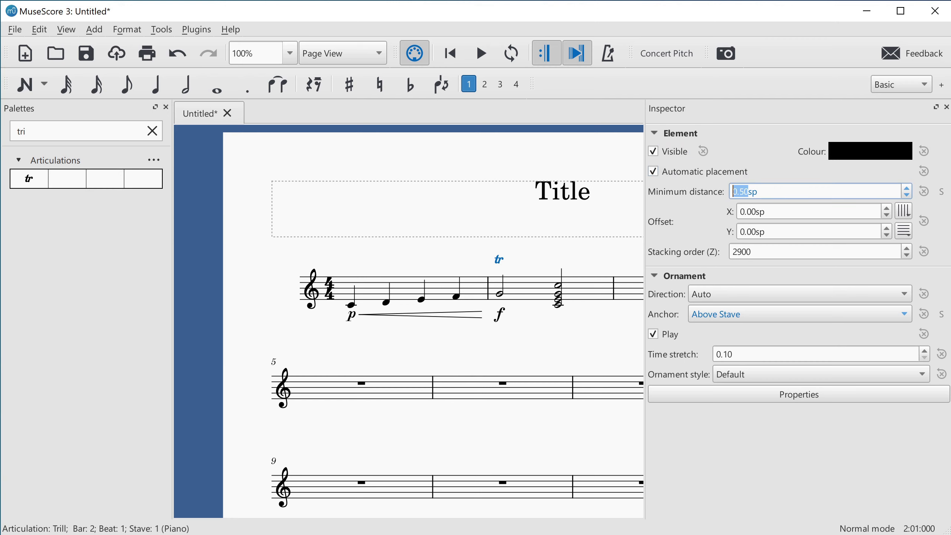
key(Tab)
key(Tab)
key(Tab)
key(Tab)
key(Tab)
key(Tab)
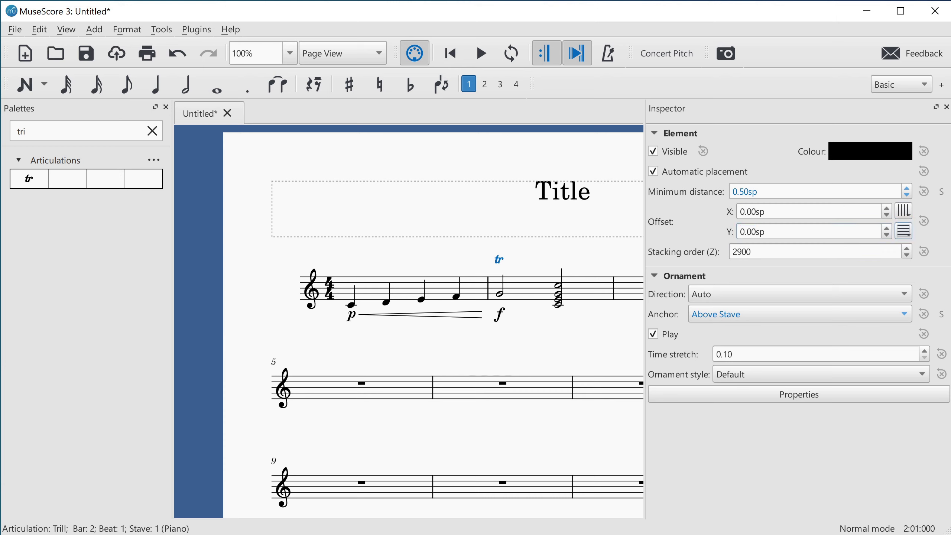
key(Tab)
key(Tab)
key(space)
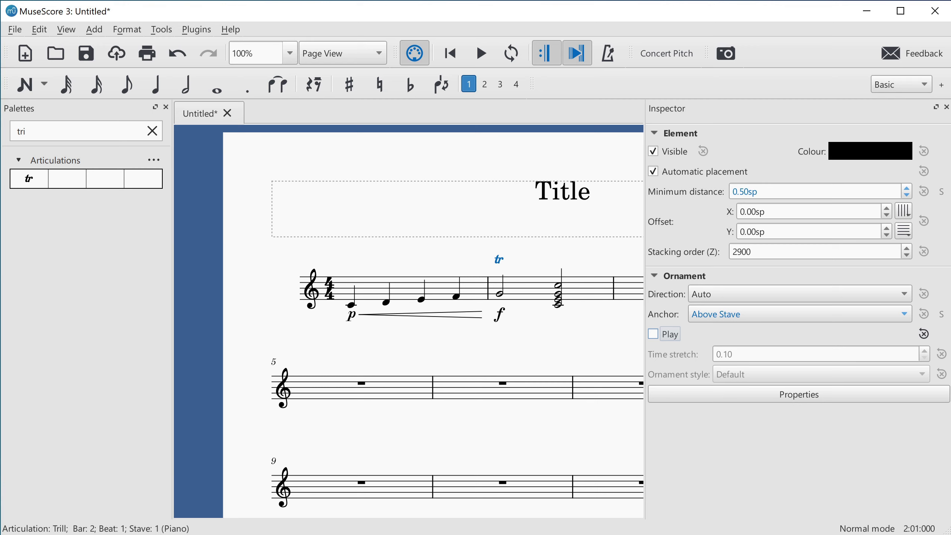
key(F8)
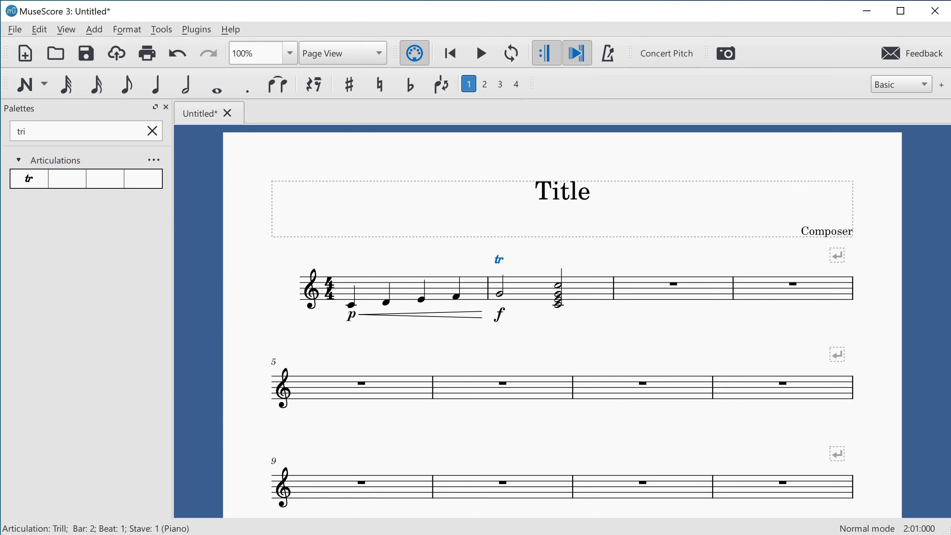
key(ctrl+z)
Go from the G4 in bar 2 to the beat 3 chord and select its notes one by one from C5 to C4
click(500, 293)
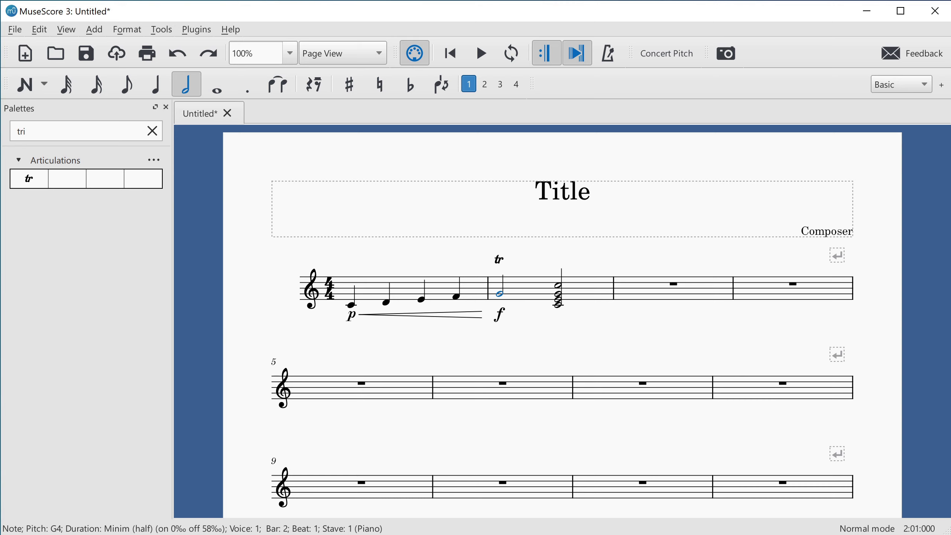
key(Right)
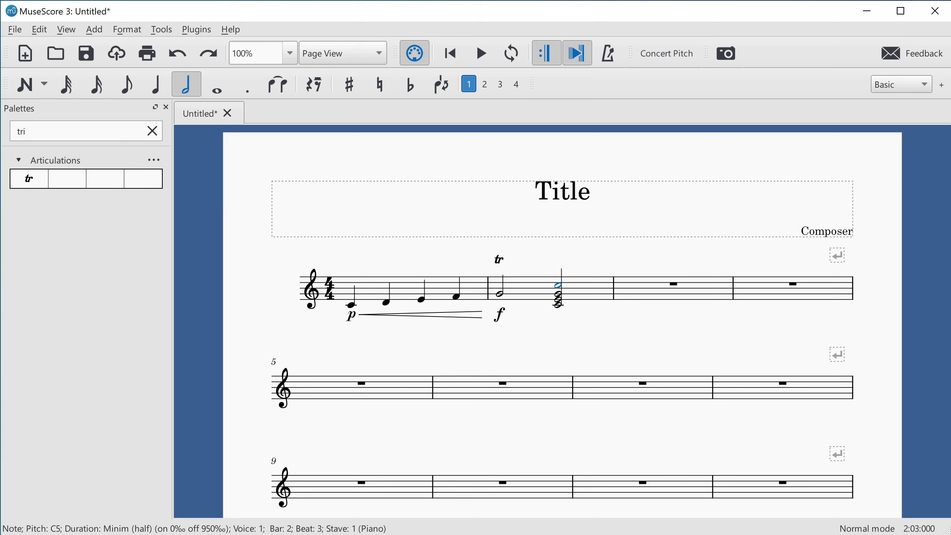
click(557, 294)
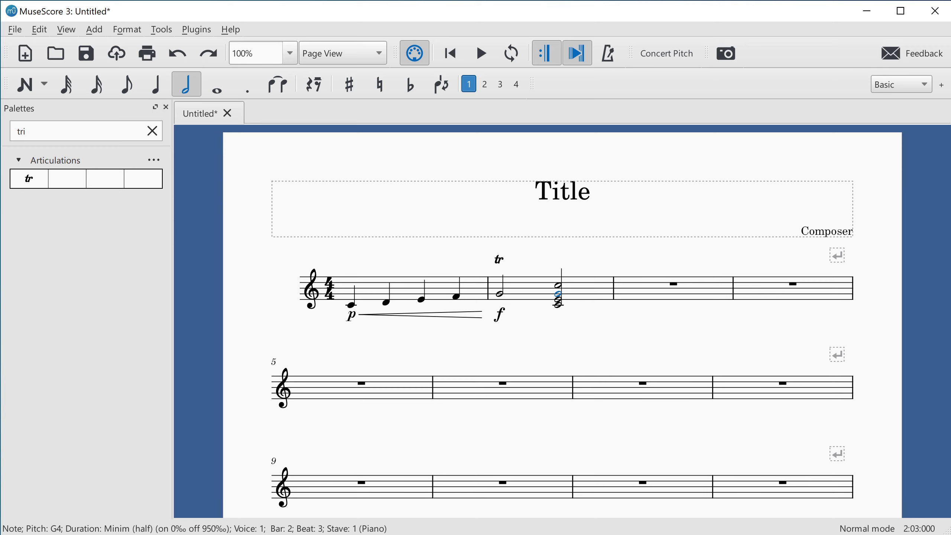
click(557, 299)
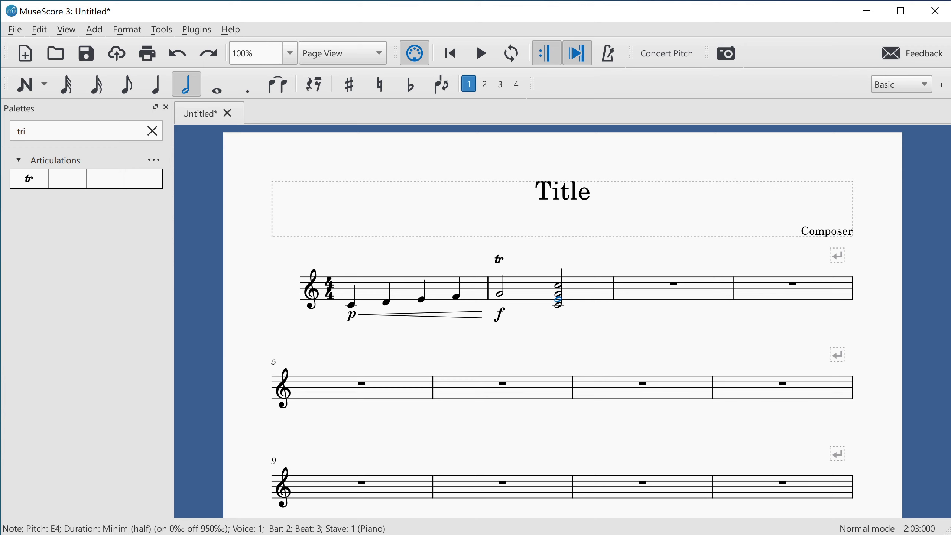
click(557, 305)
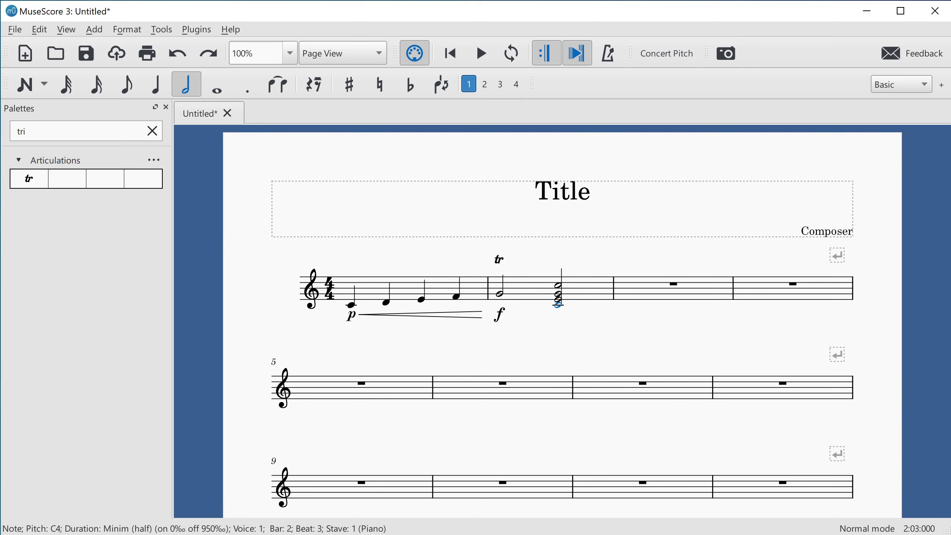
Add Soprano from the Vocals group to the score's instruments and set the instrument ordering to Choir
key(i)
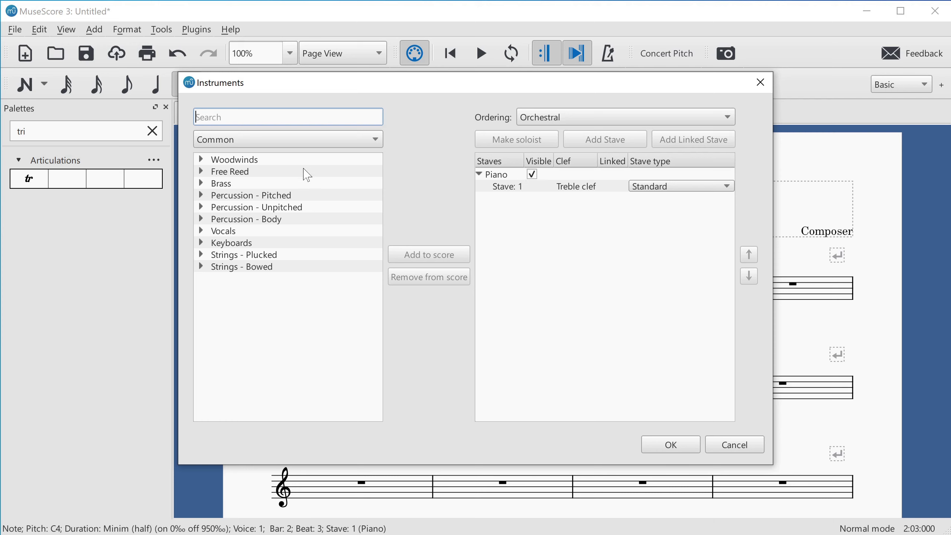
double_click(233, 232)
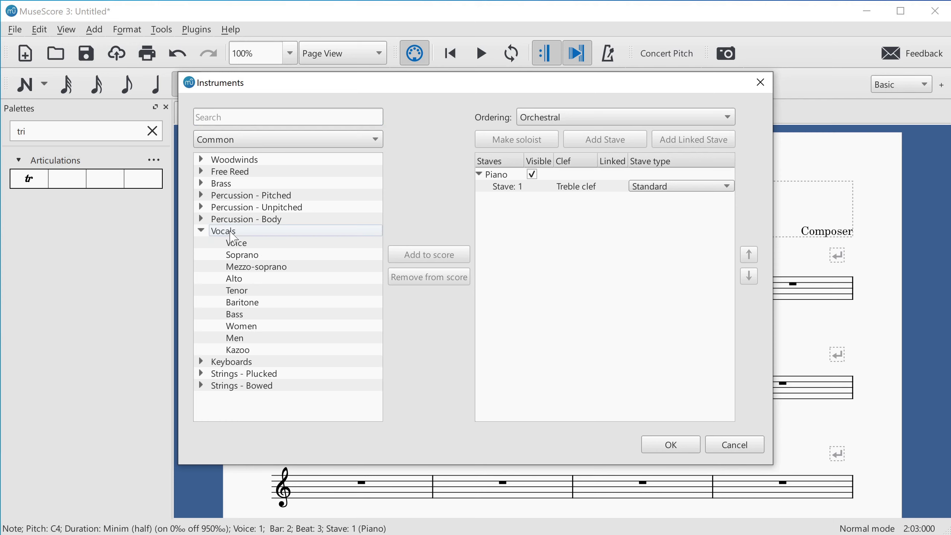
click(247, 256)
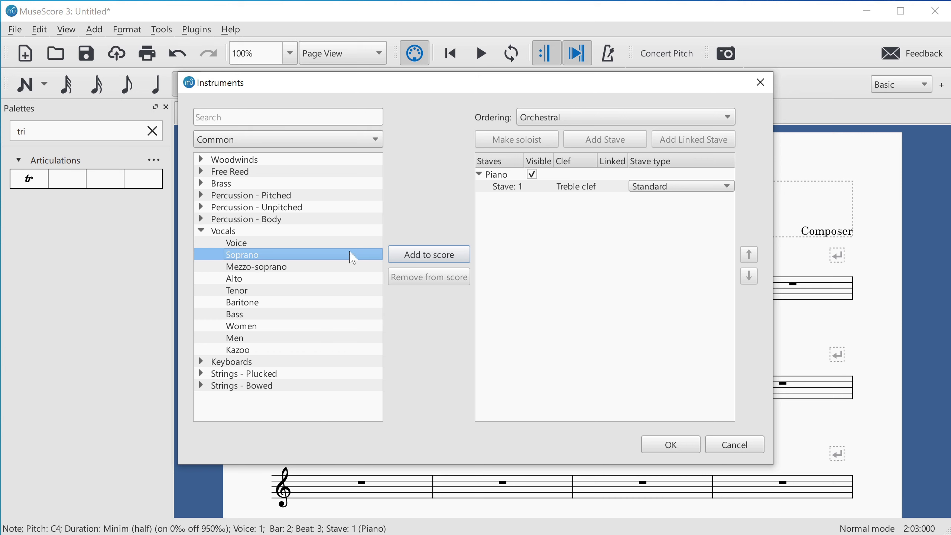
click(466, 255)
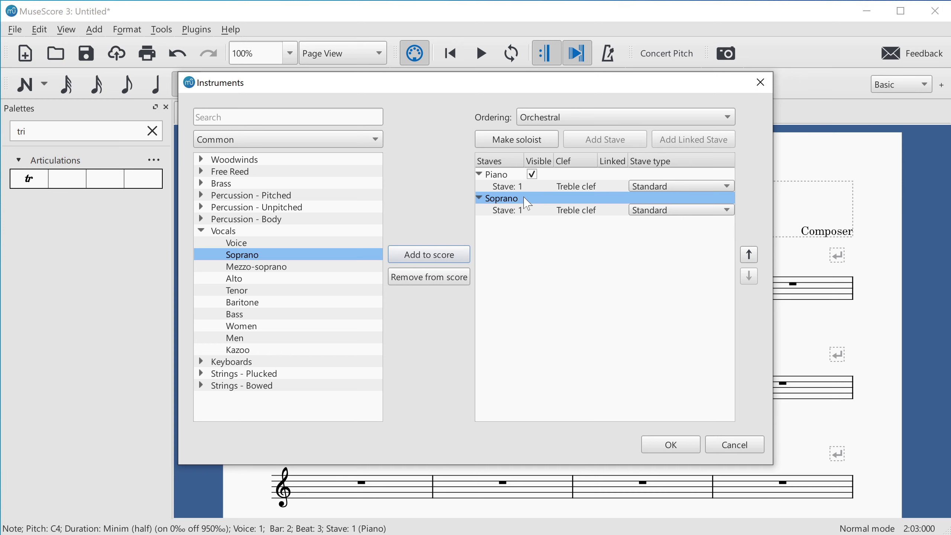
click(603, 120)
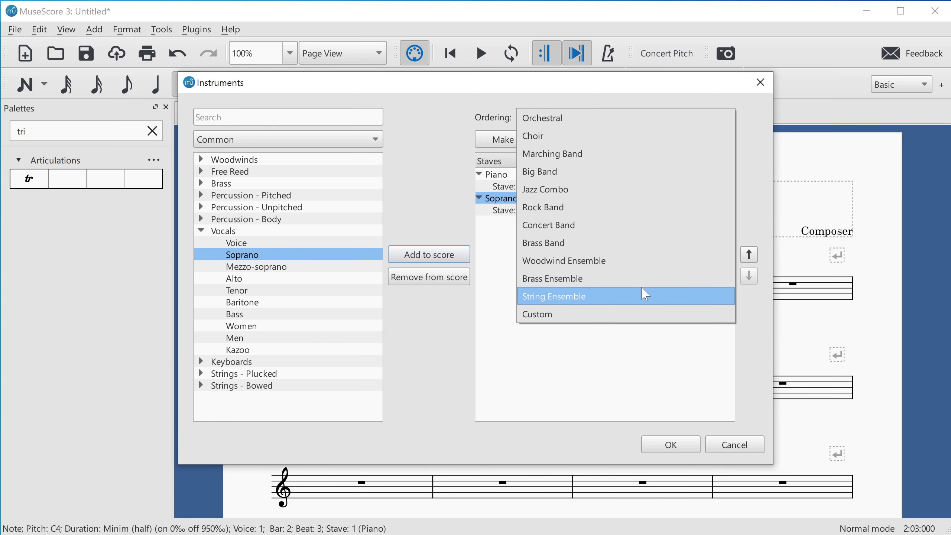
click(627, 143)
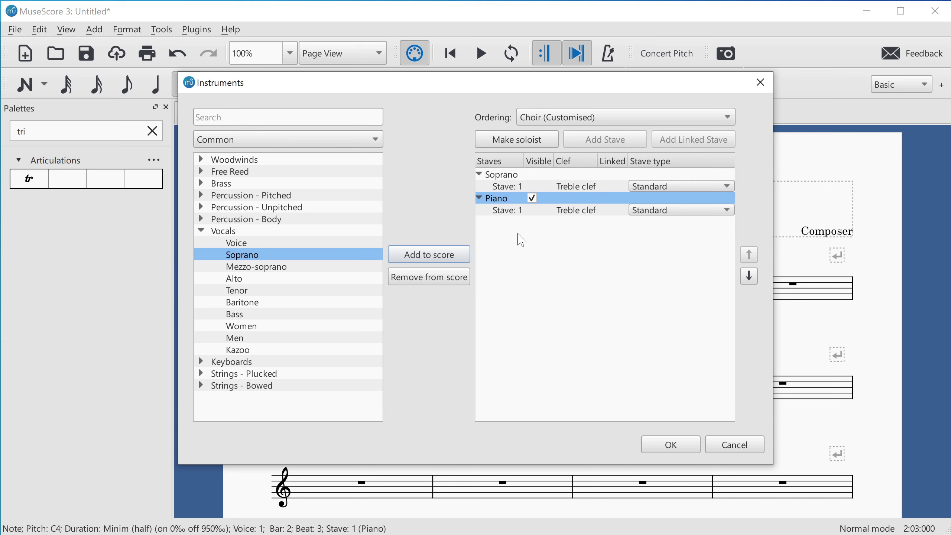
Add a second stave to the Piano and cancel all the instrument changes
click(551, 211)
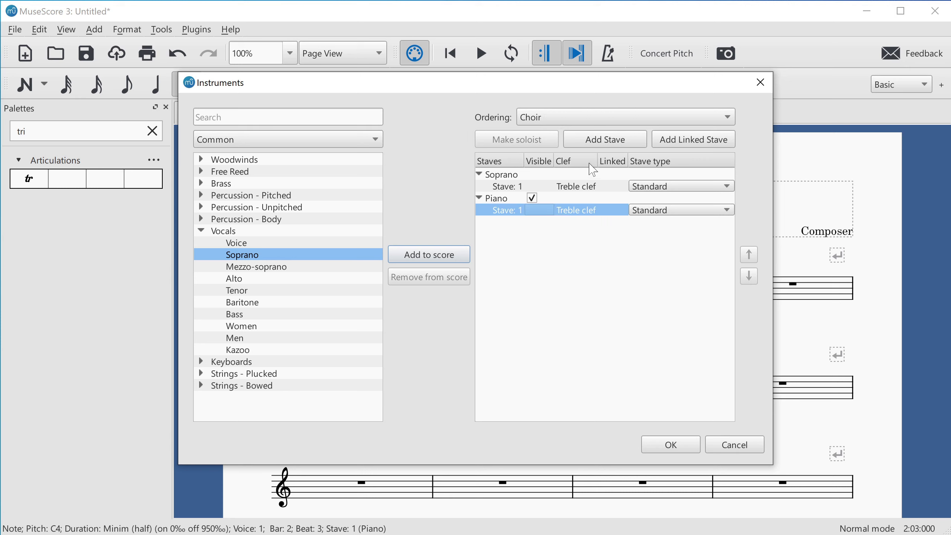
click(630, 143)
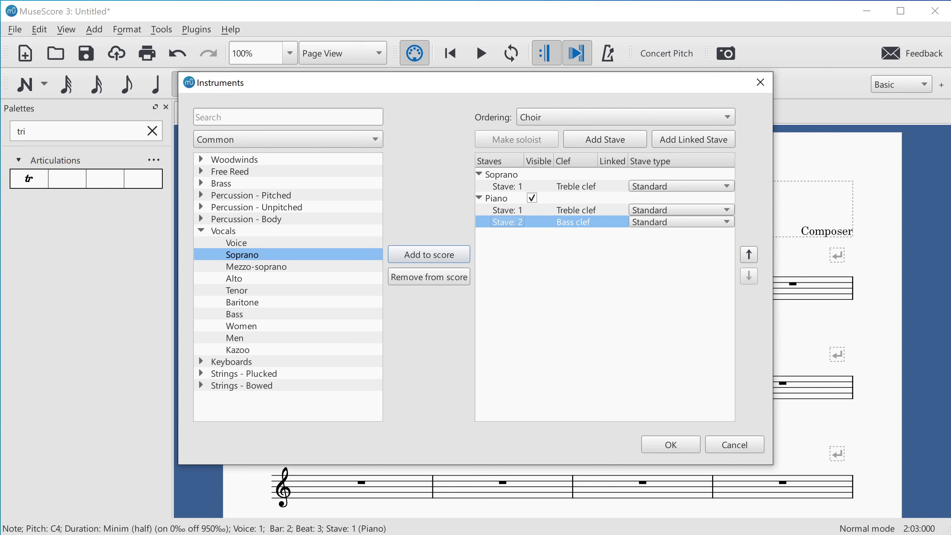
key(Escape)
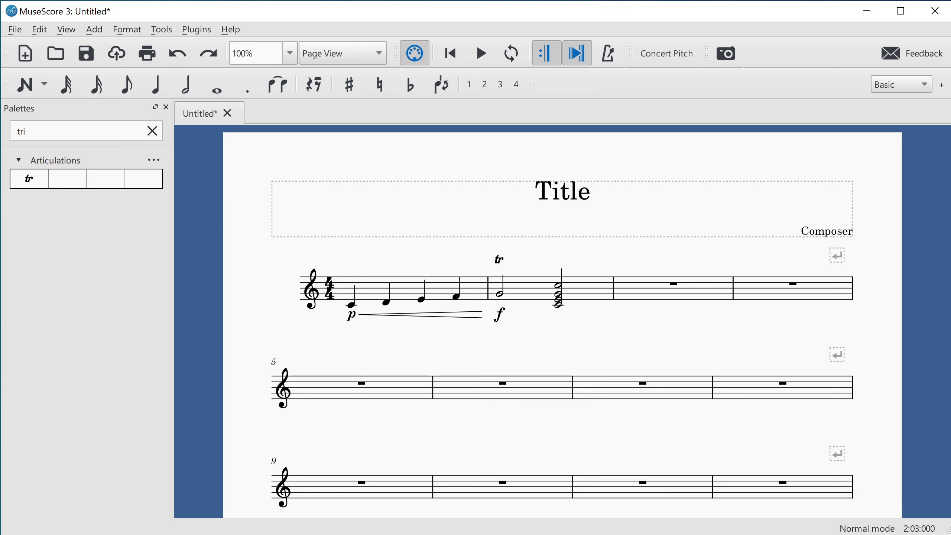
Start a new score with the title "Accessibility Demo" and leave the other score information empty
key(ctrl+n)
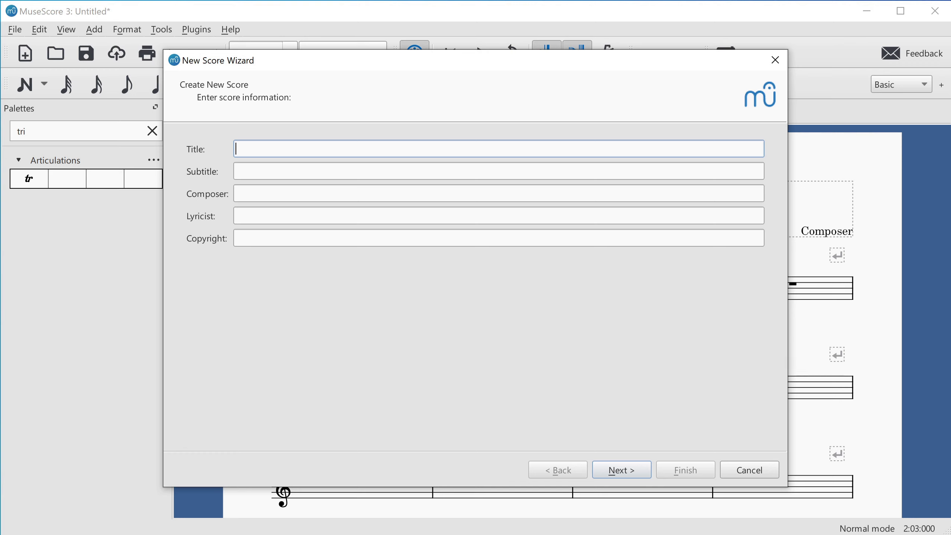
text(Accessibility Demo)
key(Tab)
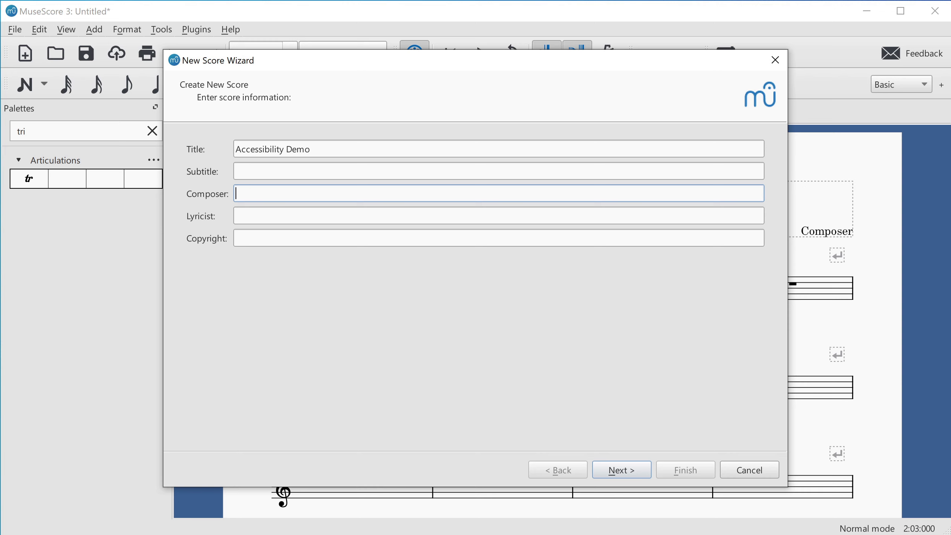
key(Return)
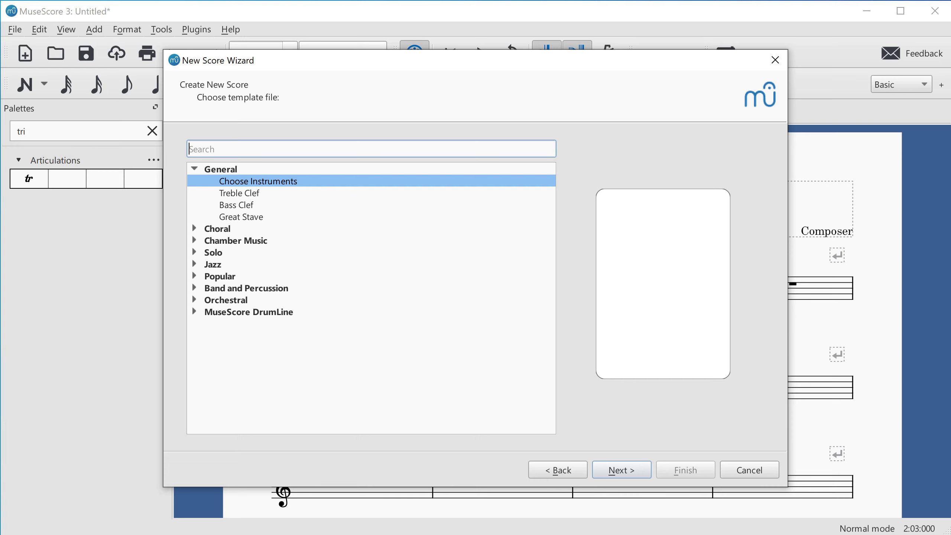
Browse the General and Choral score templates and choose SATB + Piano
key(Tab)
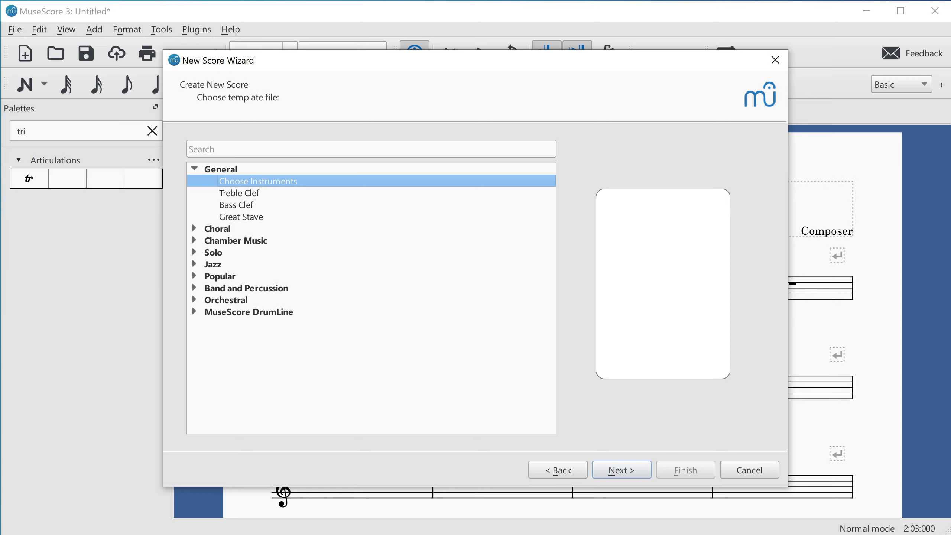
click(239, 192)
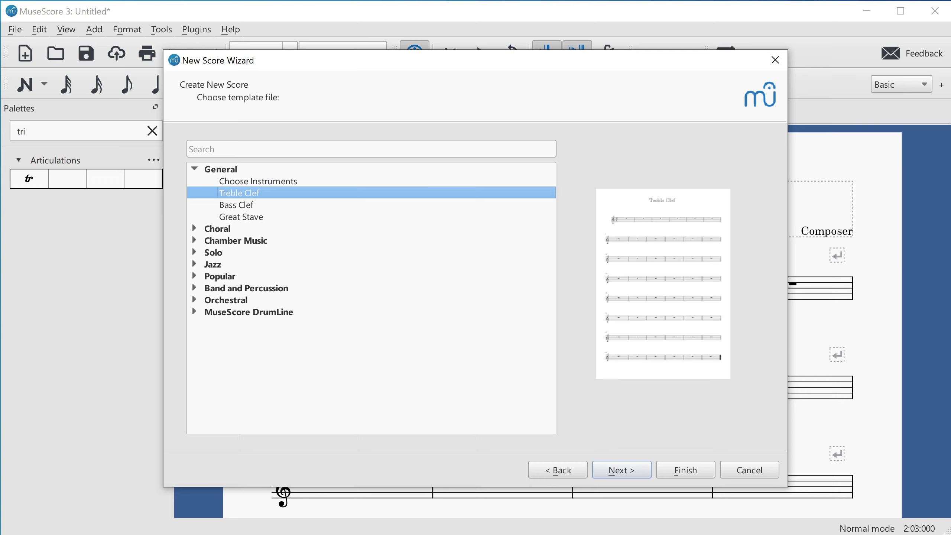
click(236, 205)
click(241, 216)
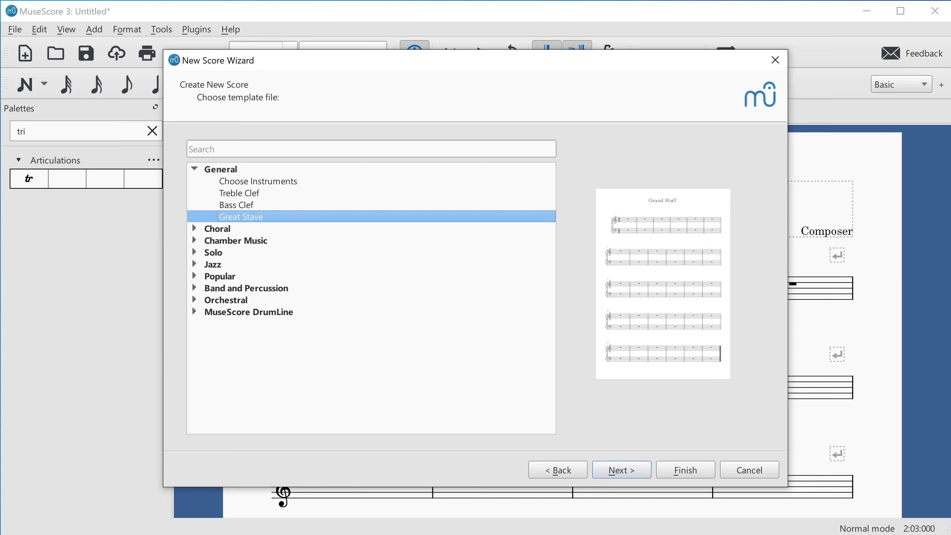
click(218, 228)
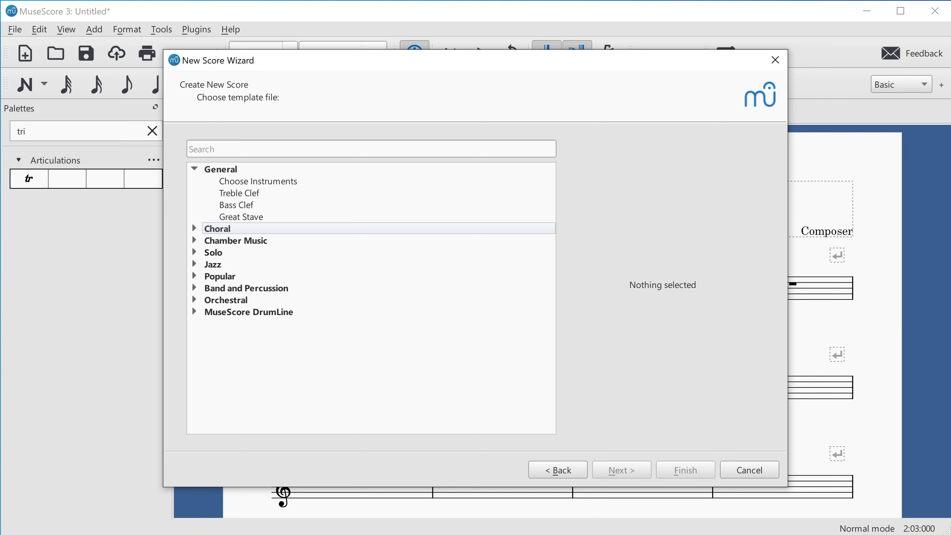
key(Right)
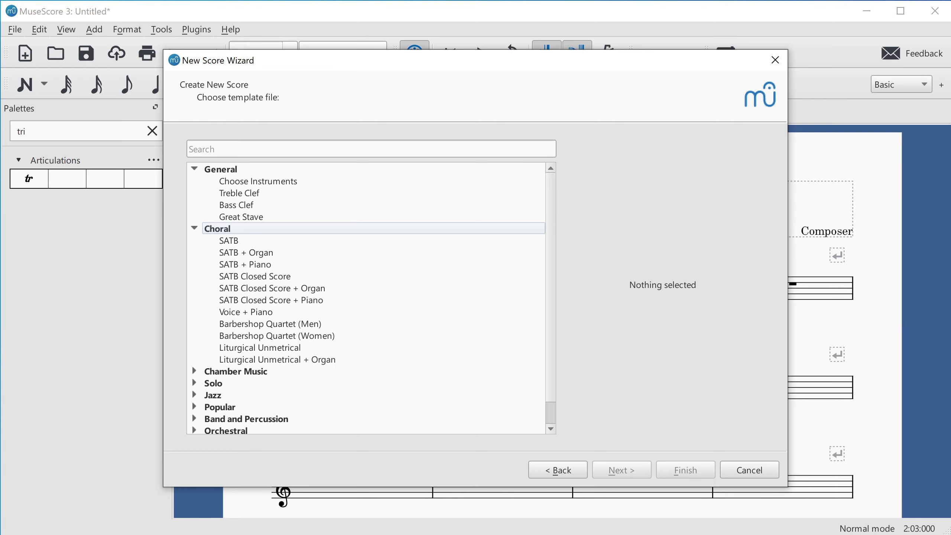
key(Down)
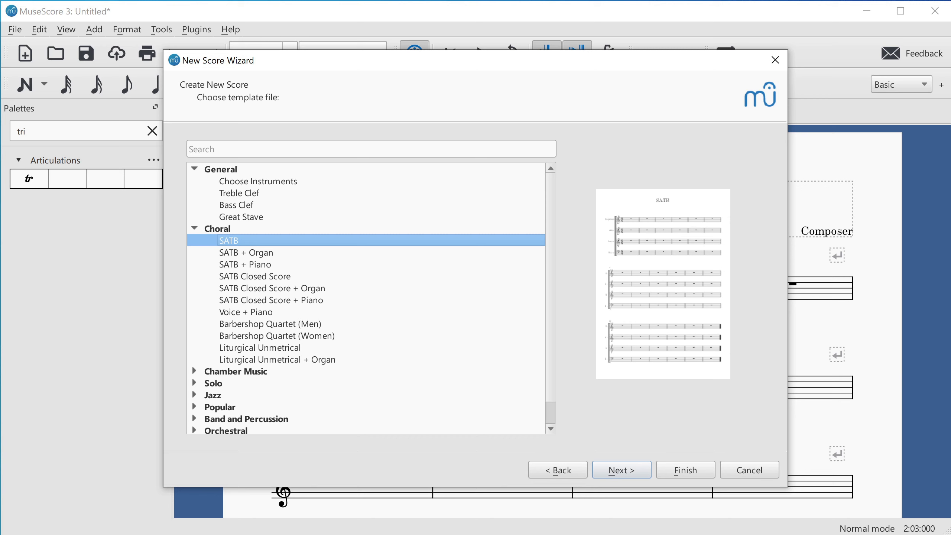
click(246, 252)
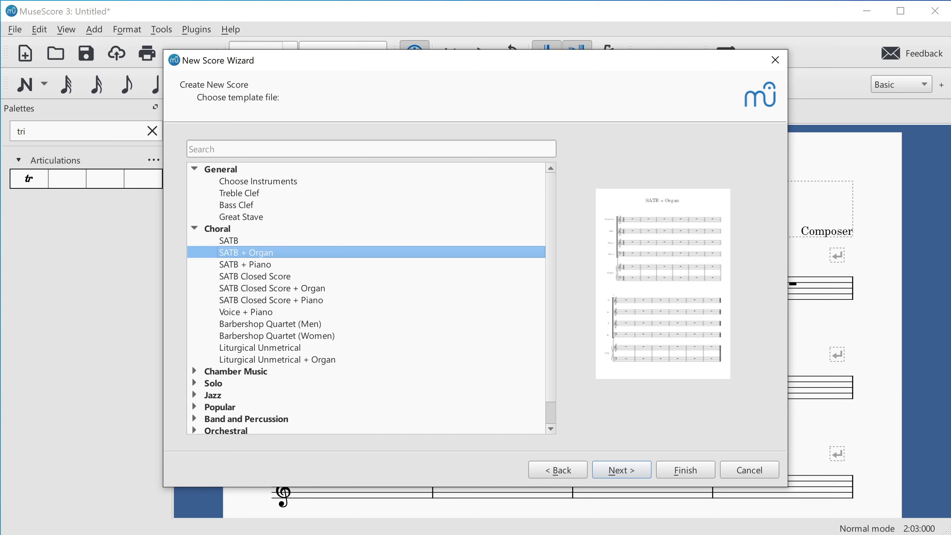
click(245, 264)
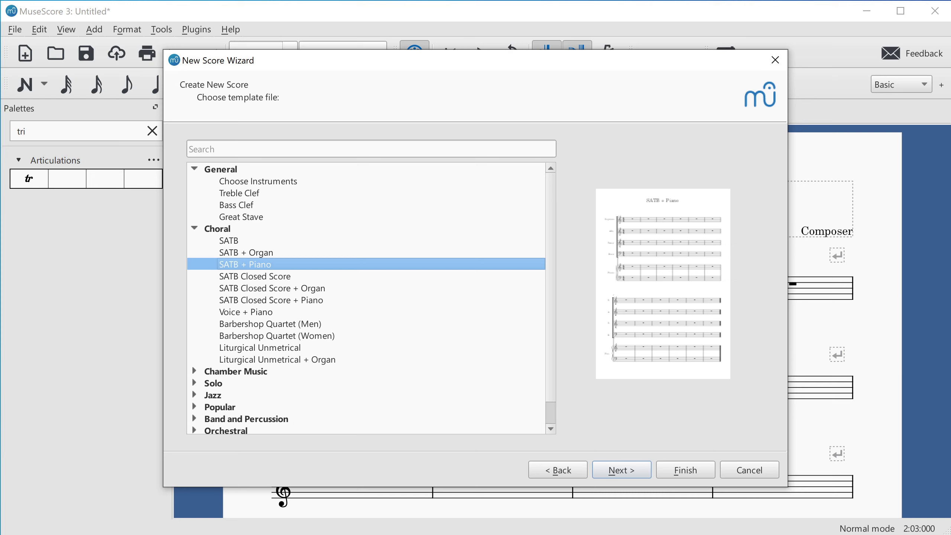
Accept the key signature without sharps or flats, 4/4 time and 32 bars, and create the score
key(Return)
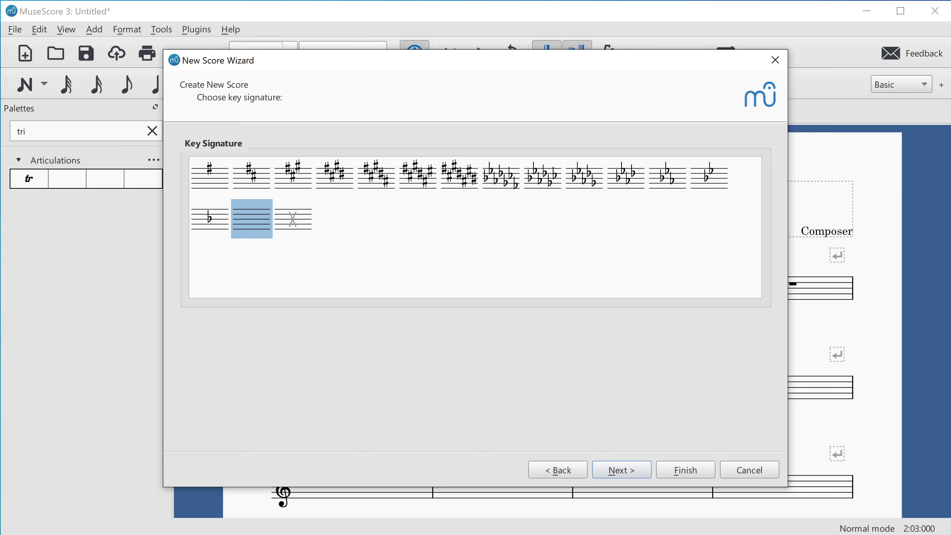
key(Return)
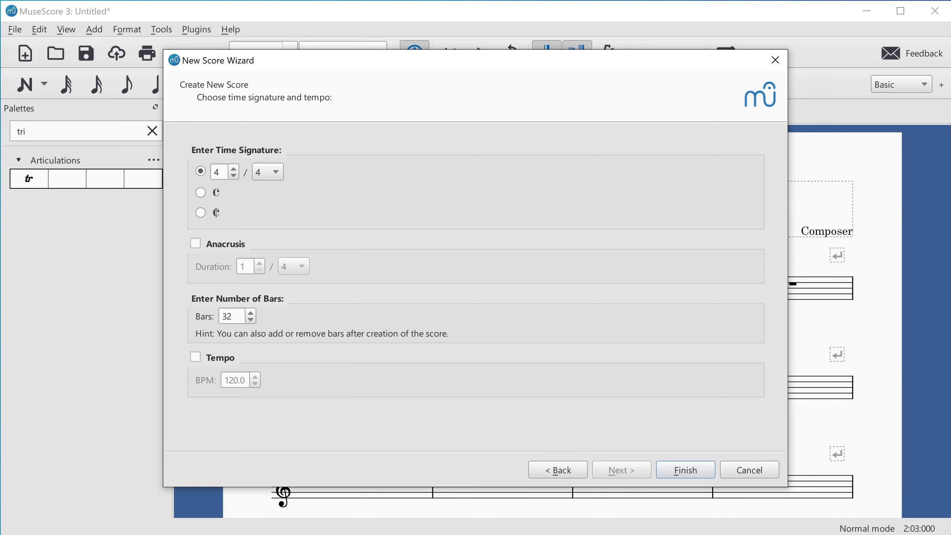
key(Return)
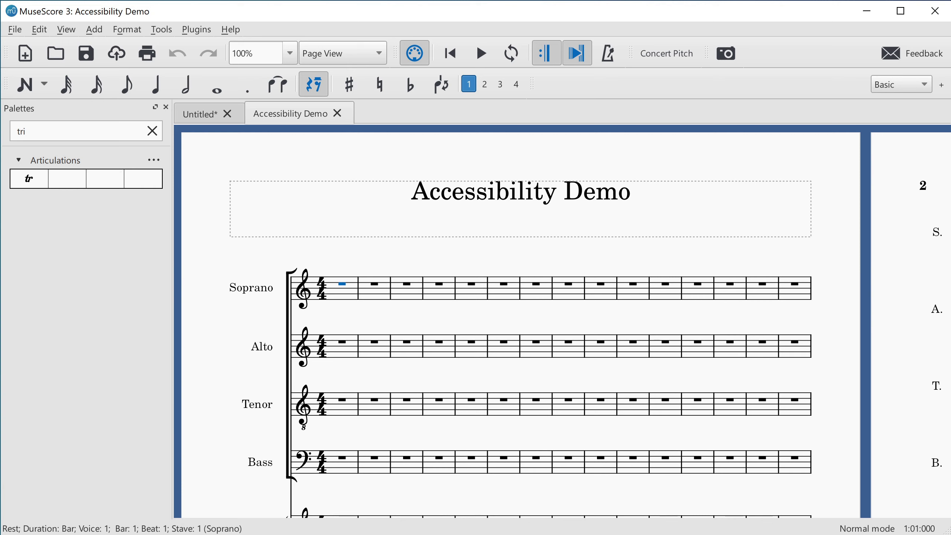
Move the selection in bar 1 down from the Soprano through each stave to the Piano's lower stave
key(alt+Down)
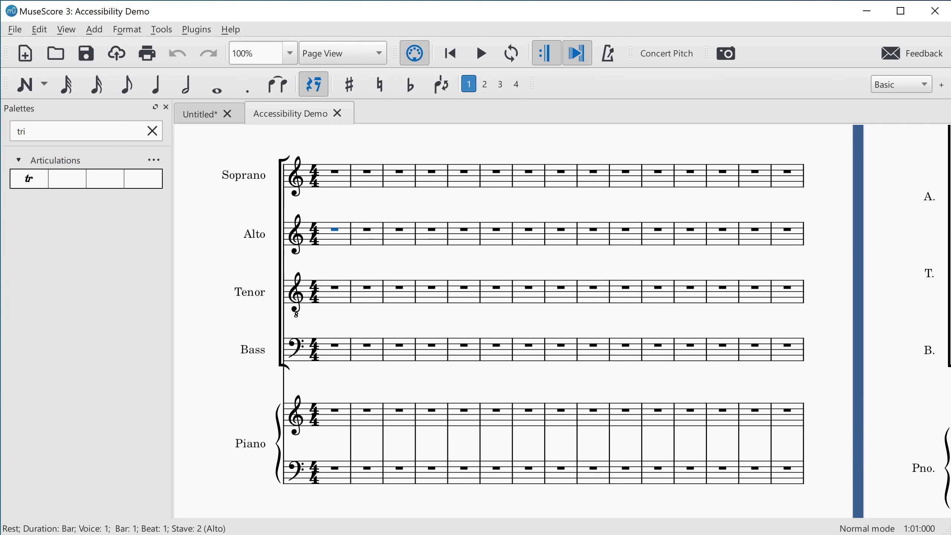
key(alt+Down)
key(alt+Down)
key(alt+Down)
key(alt+Down)
scroll(517, 322, up, 3)
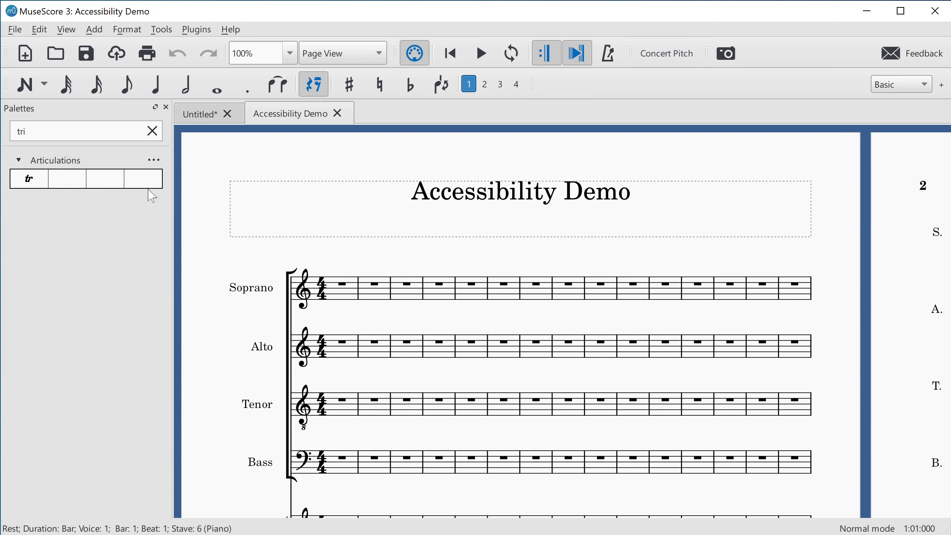
Open the export settings for the full score and choose MusicXML as the format
click(14, 32)
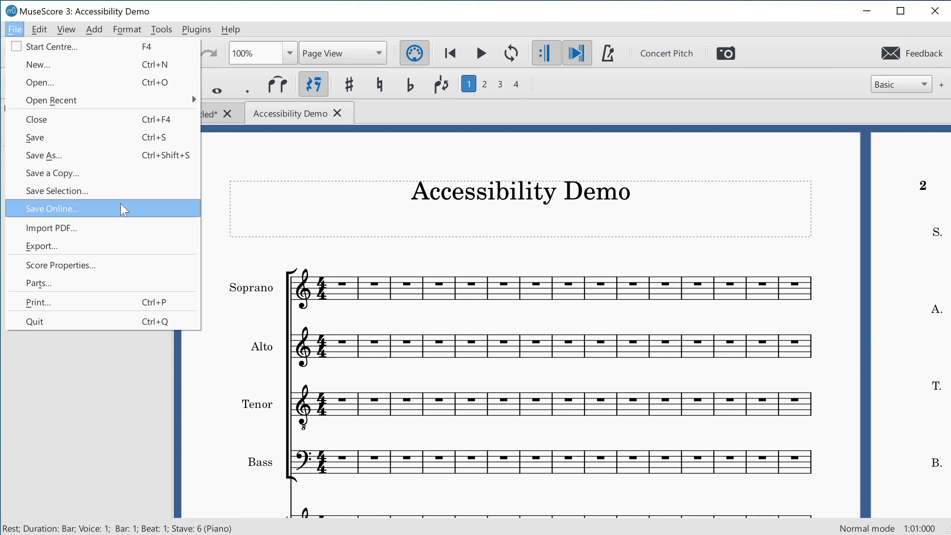
click(128, 249)
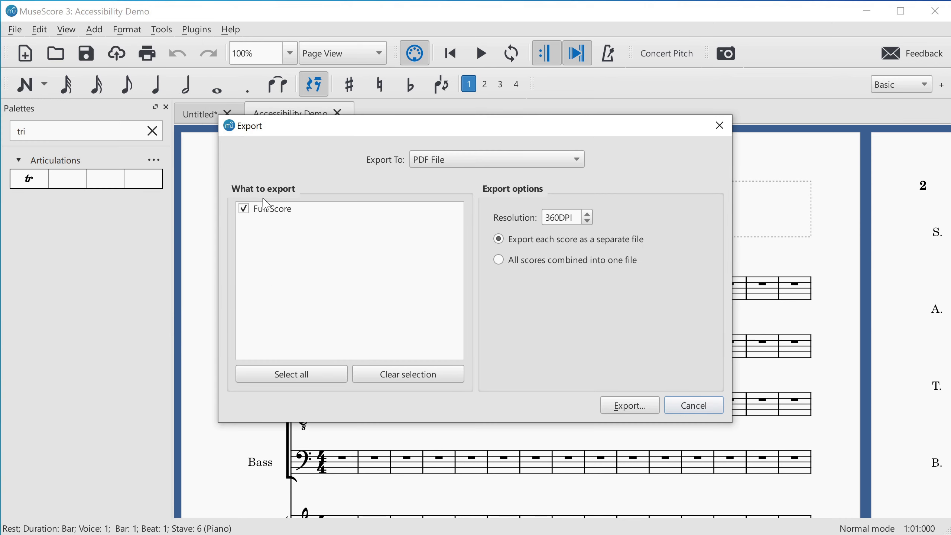
click(495, 164)
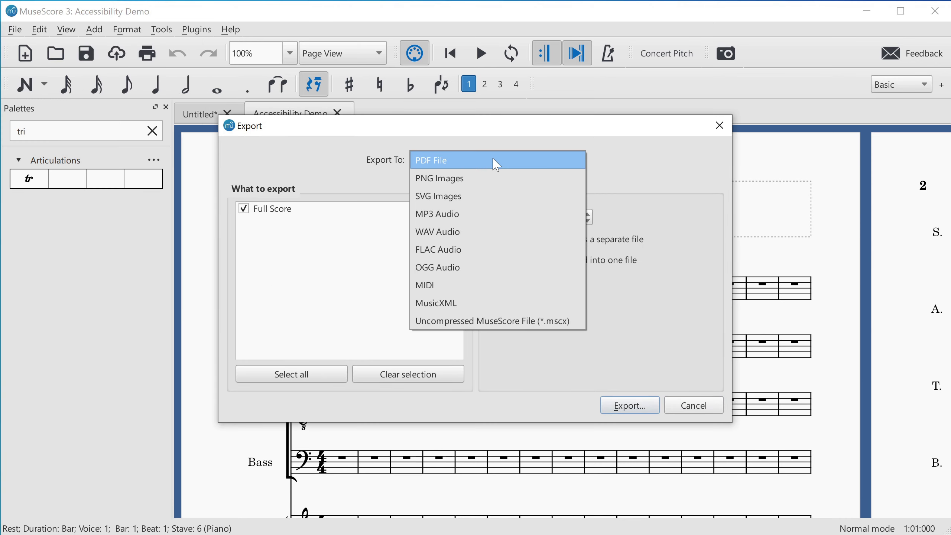
click(521, 308)
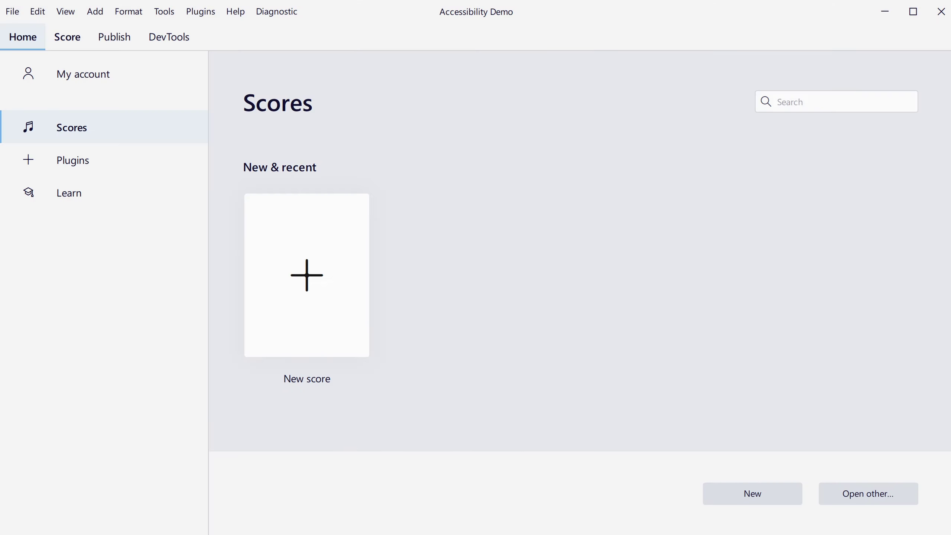
Show the Accessibility Demo score in MuseScore 4 and export its main score in Braille format
click(82, 47)
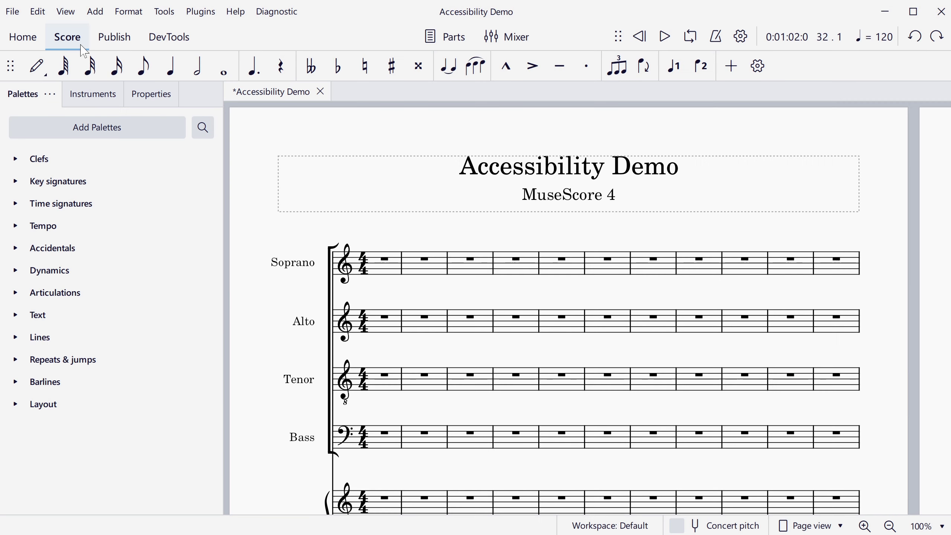
click(13, 11)
click(113, 301)
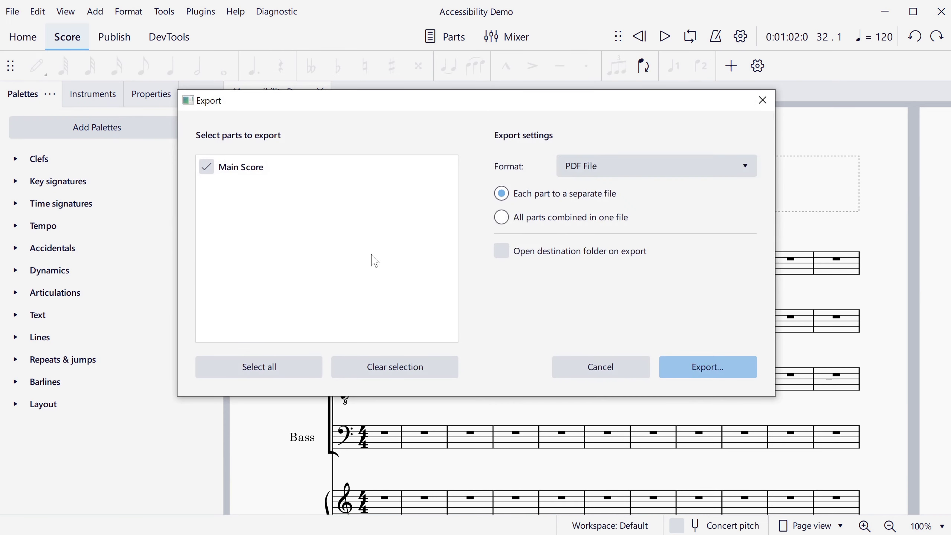
click(663, 168)
click(643, 285)
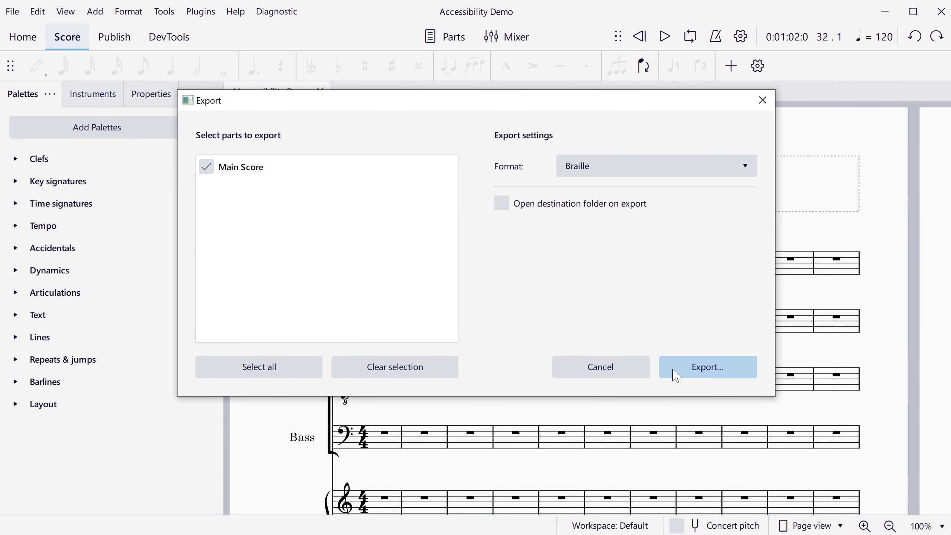
click(682, 376)
click(530, 421)
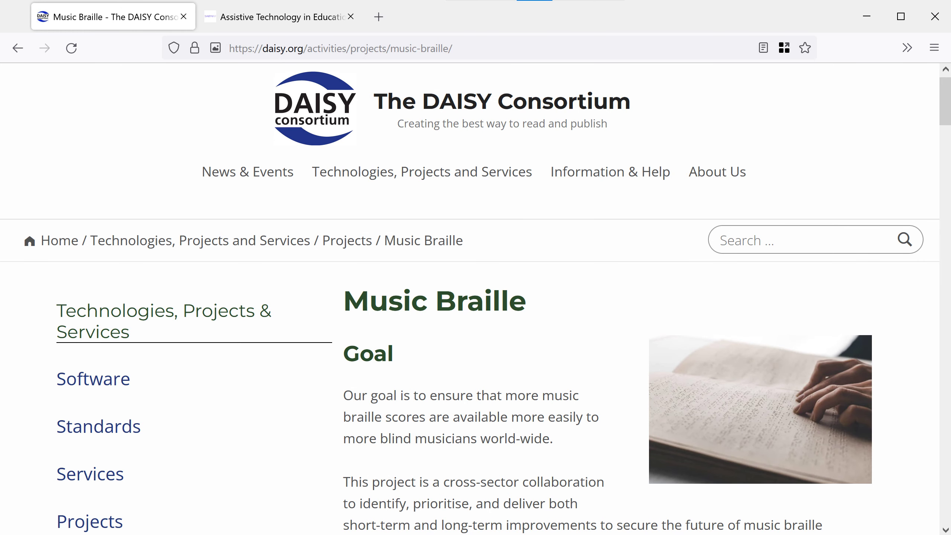
View the Sao Mai Center website in the browser and return to MuseScore 4's export settings
key(ctrl+Tab)
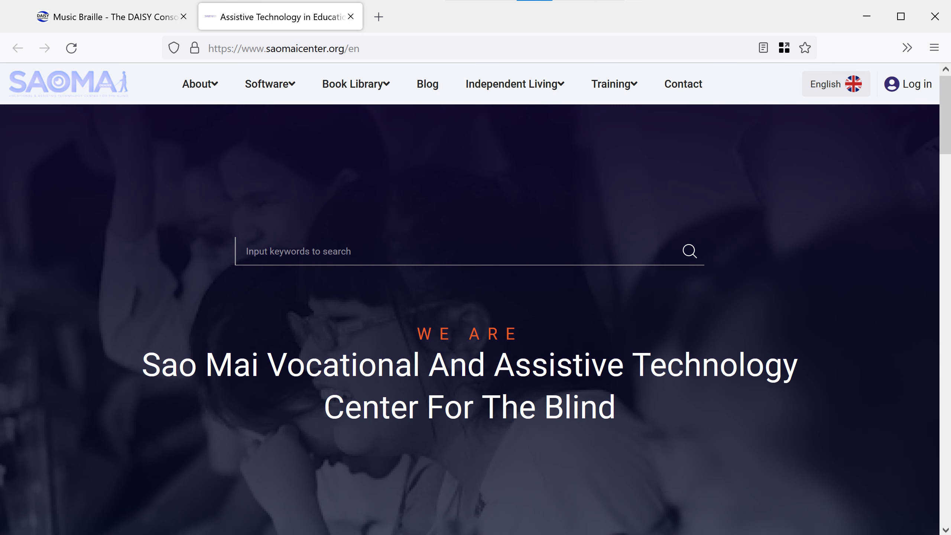
key(alt+Tab)
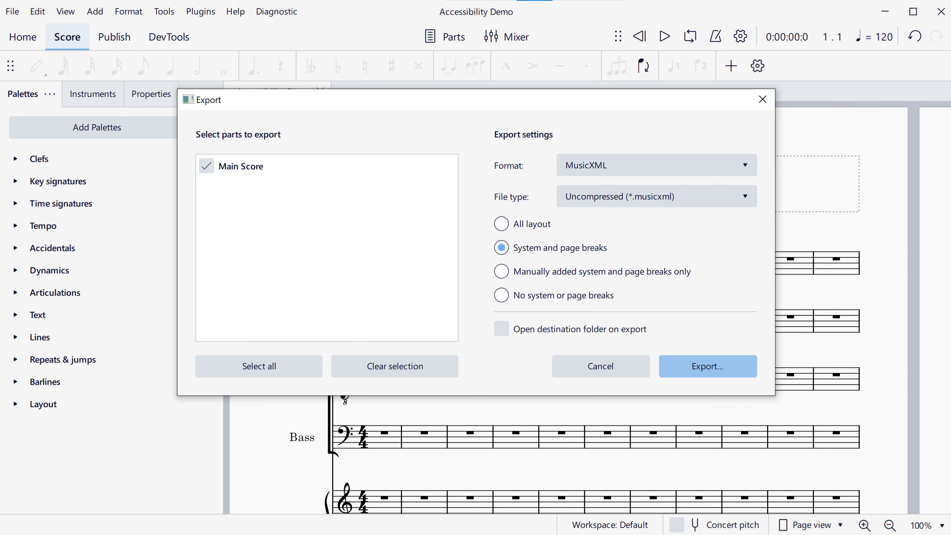
Switch to the browser and go through the open MuseScore website pages to the Accessibility page
key(alt+Tab)
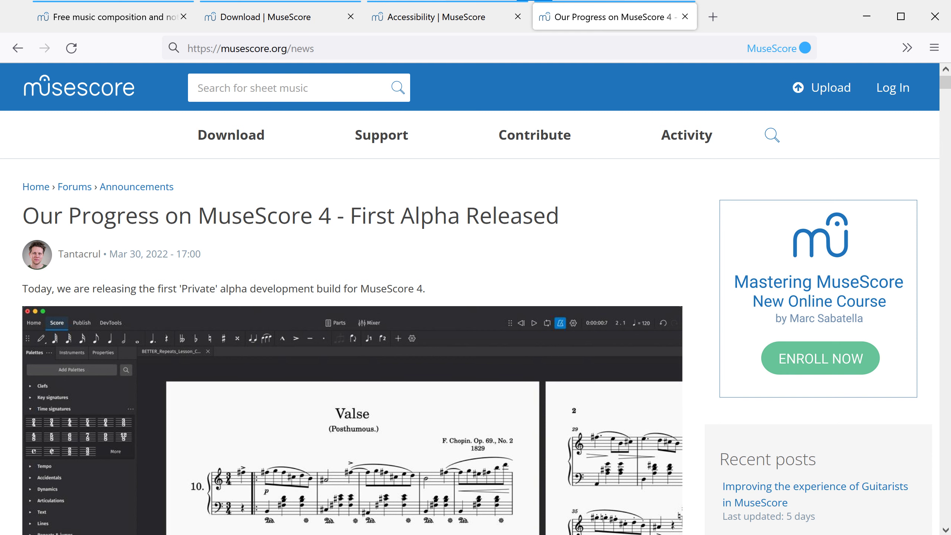
key(ctrl+Tab)
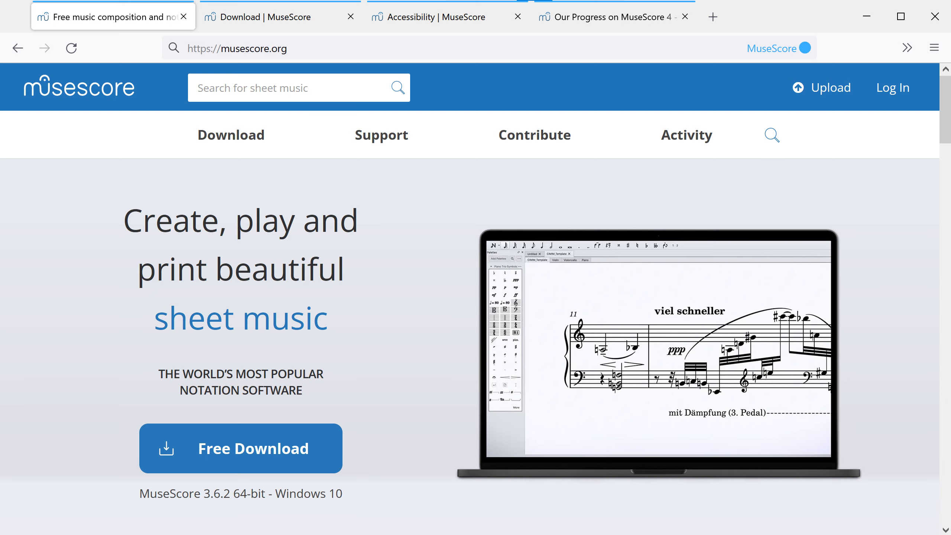
key(ctrl+Tab)
key(ctrl+Tab)
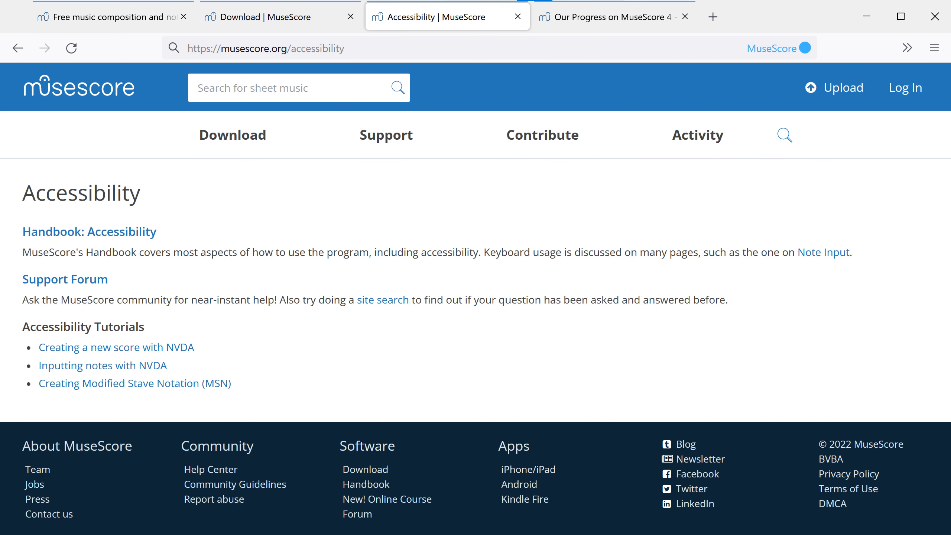